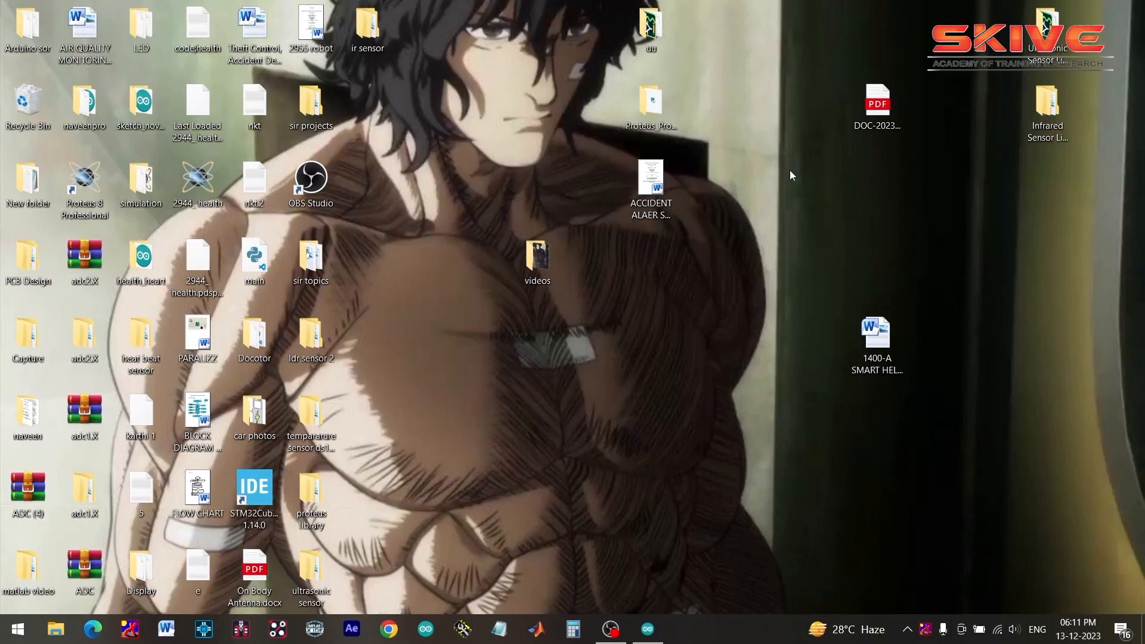
Step: Launch Proteus 8 Professional from the desktop with administrator rights
right_click(98, 180)
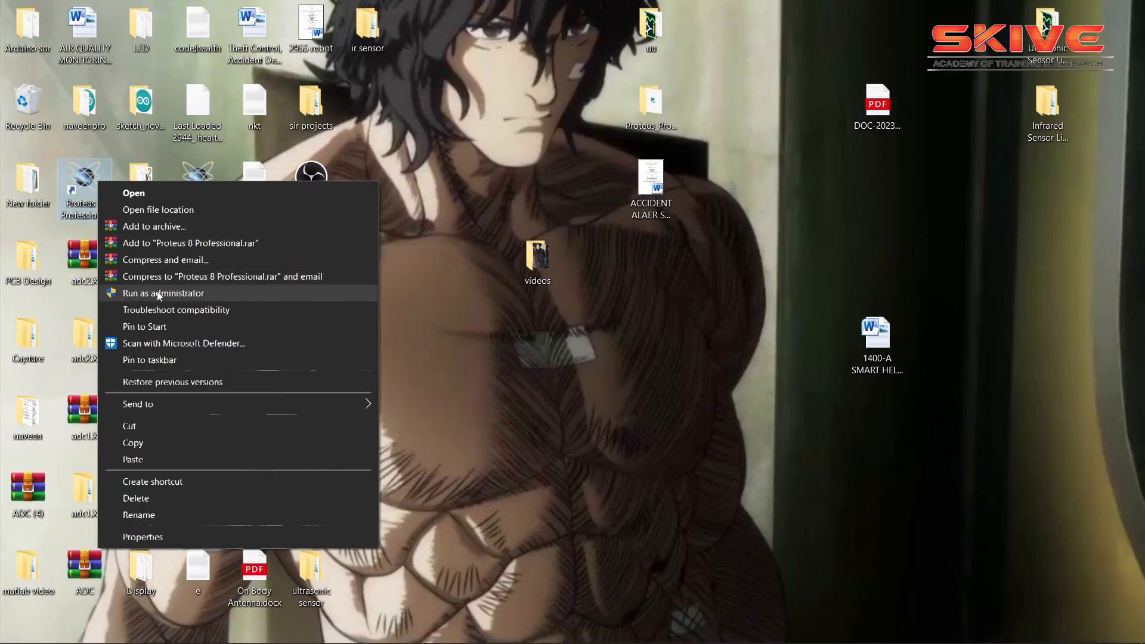
left_click(160, 293)
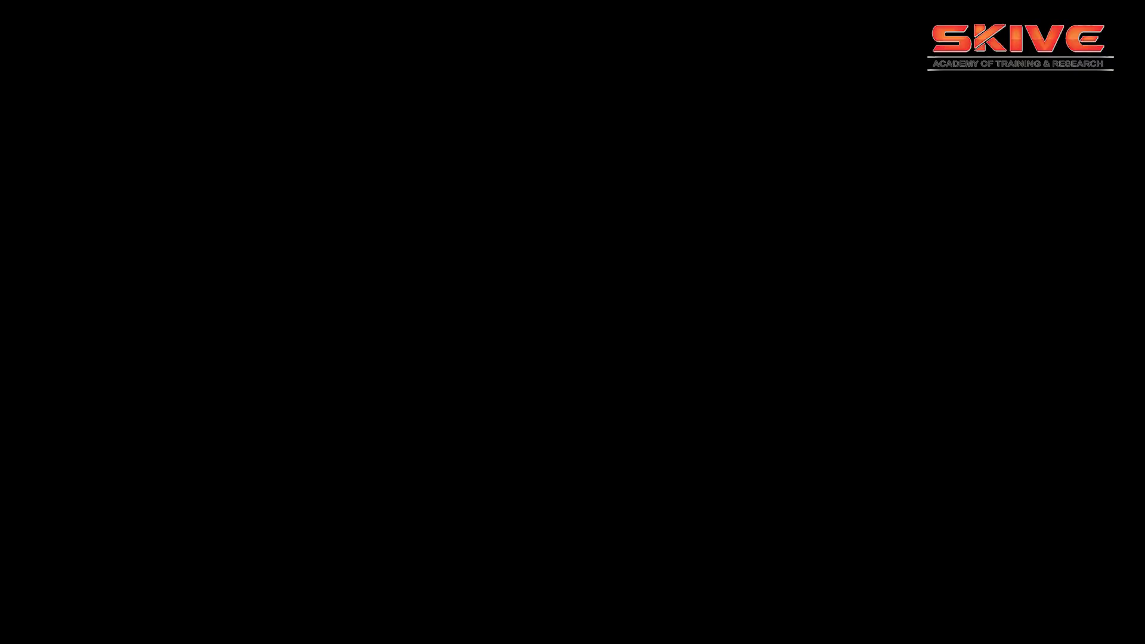
left_click(479, 415)
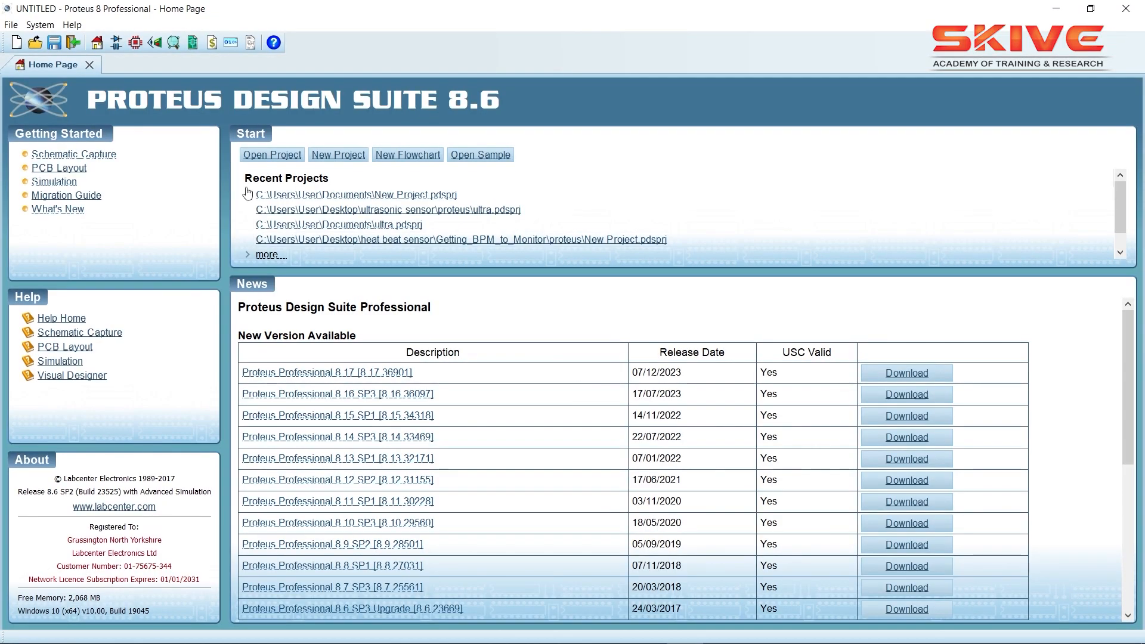
Step: Create New Project.pdsprj in the Documents folder, replacing the existing project, with the DEFAULT schematic template, no PCB layout and no firmware
left_click(11, 25)
left_click(22, 41)
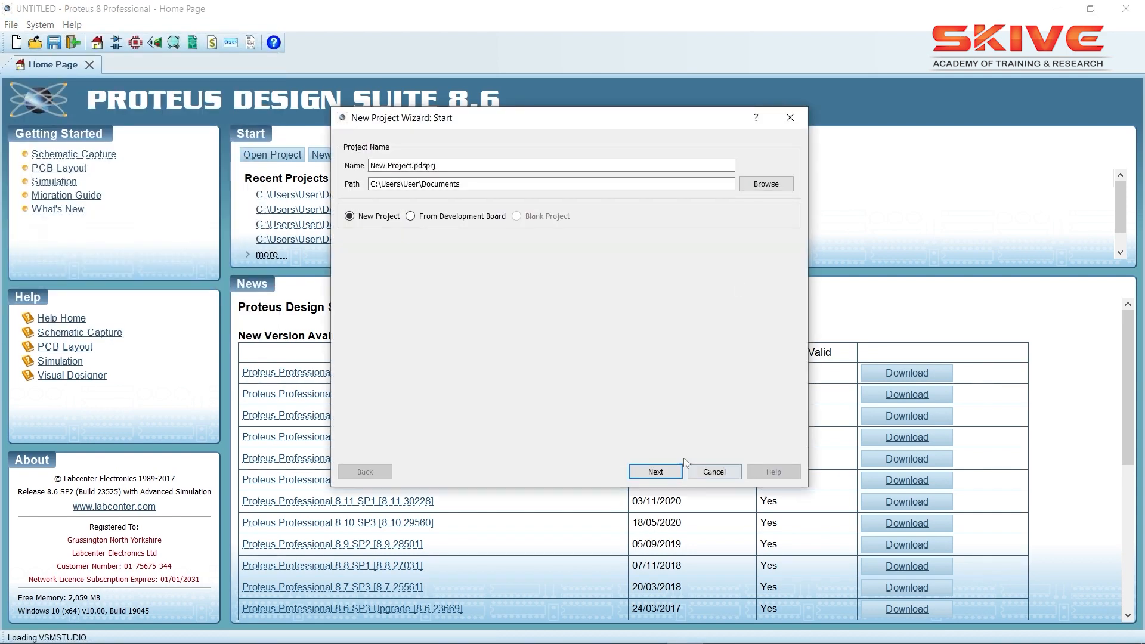
left_click(659, 471)
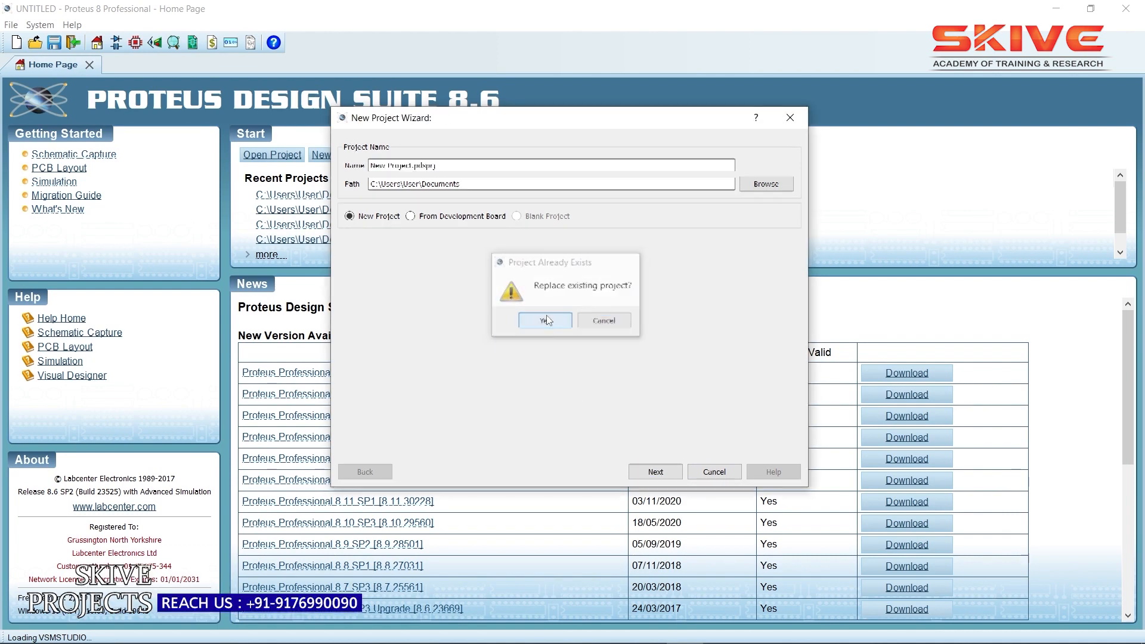
left_click(545, 320)
left_click(655, 471)
left_click(655, 472)
left_click(656, 473)
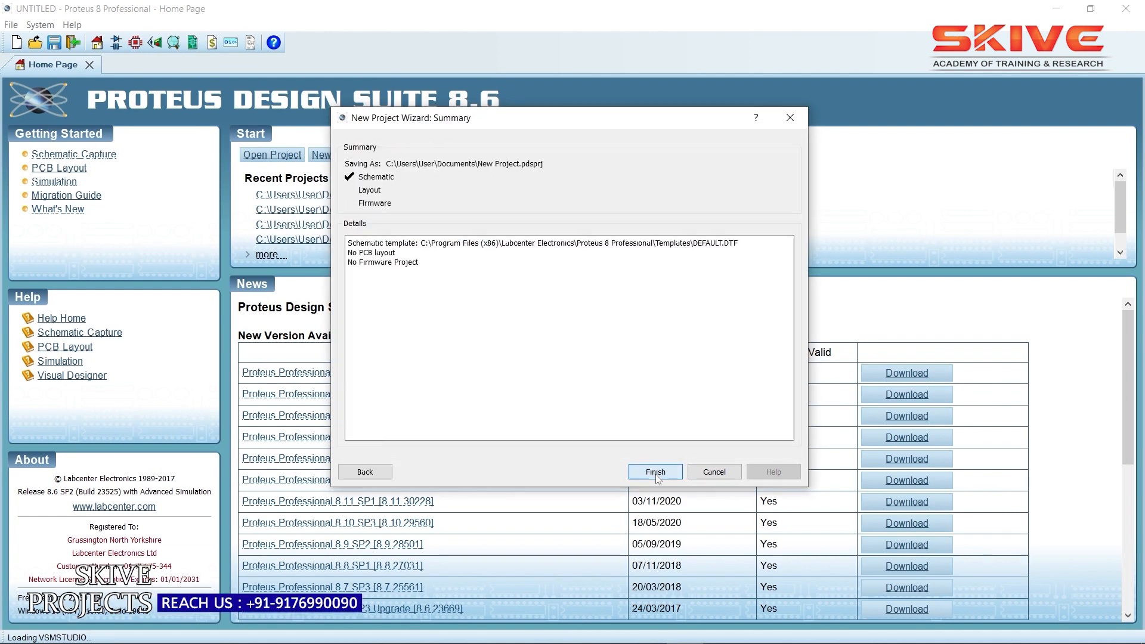
left_click(655, 472)
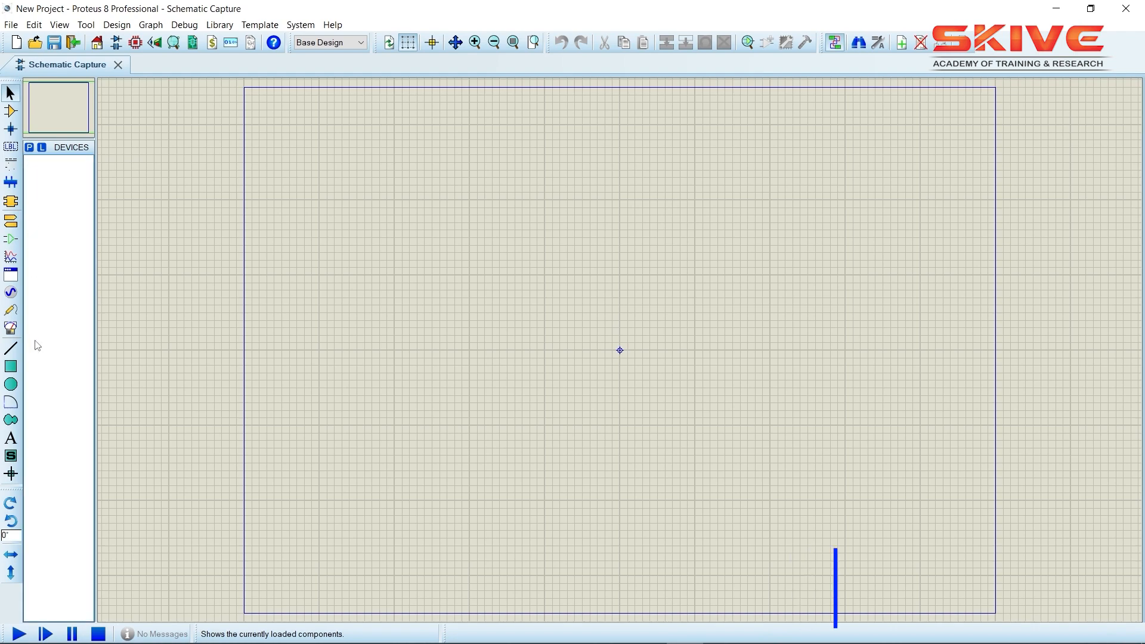
Step: Find the ARDUINO UNO in the device library with the keyword "arduino" and place it left of the sheet's centre
left_click(14, 112)
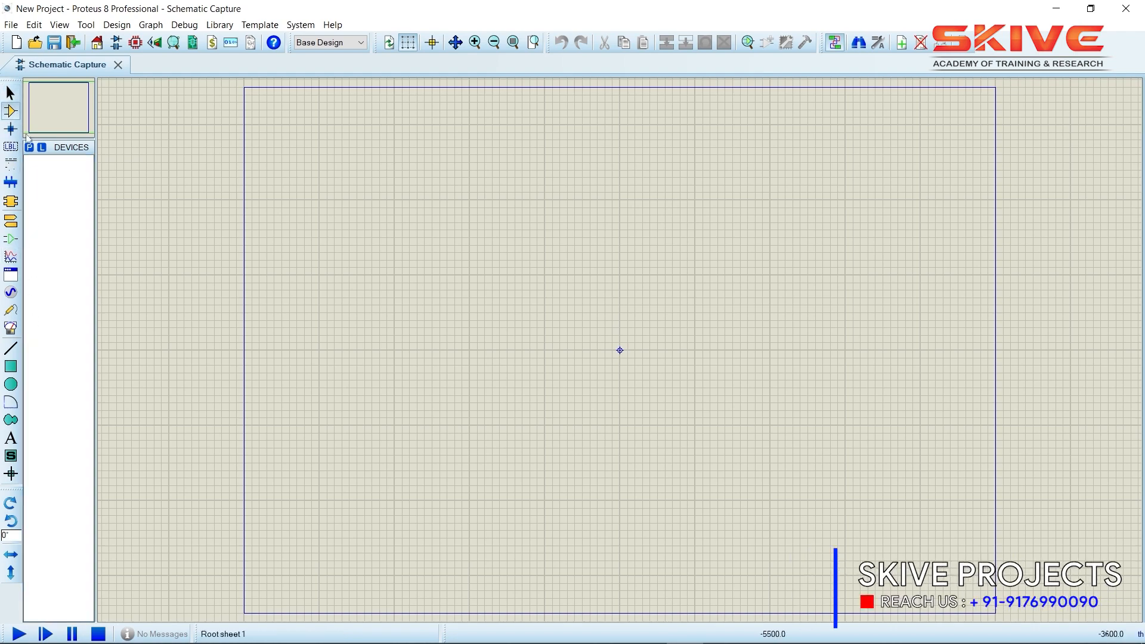
left_click(29, 148)
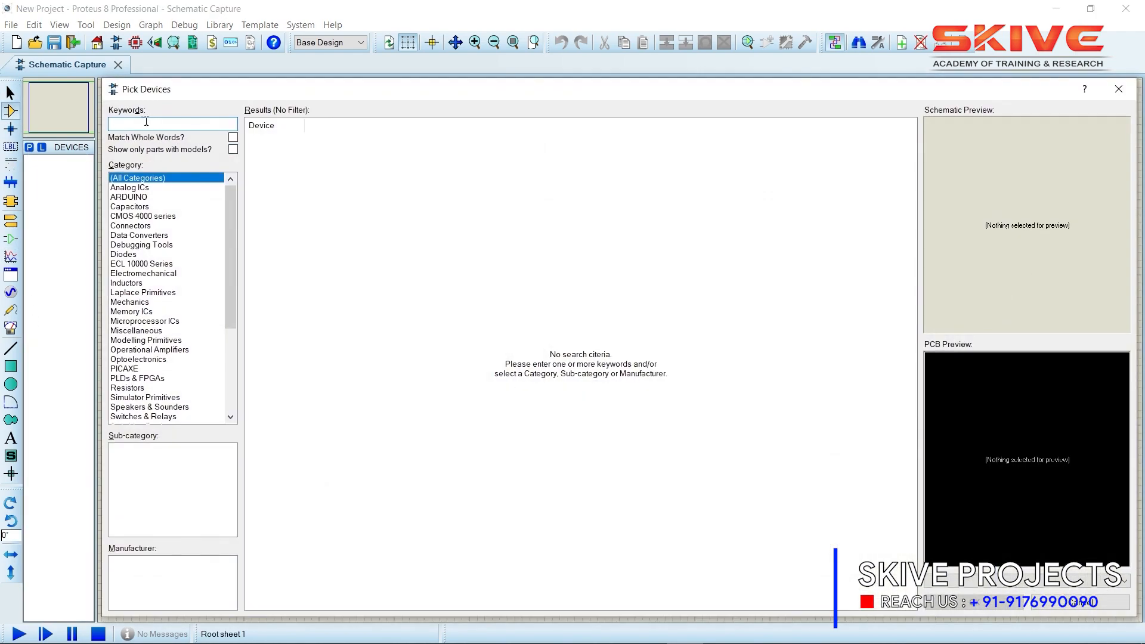
type("arduino")
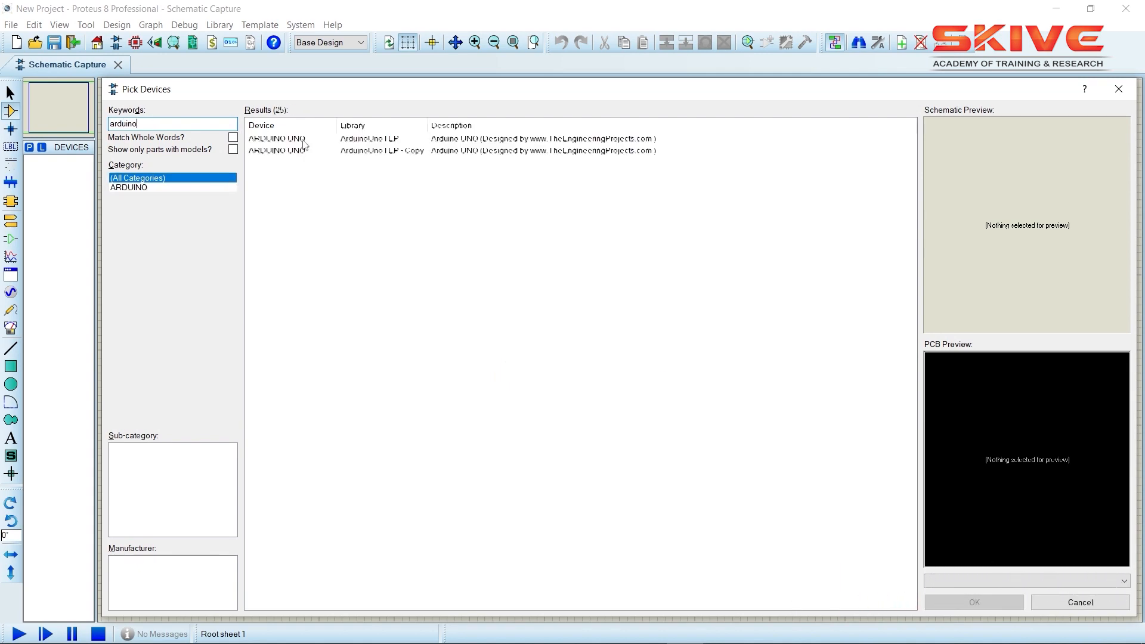
left_click(954, 602)
left_click(620, 350)
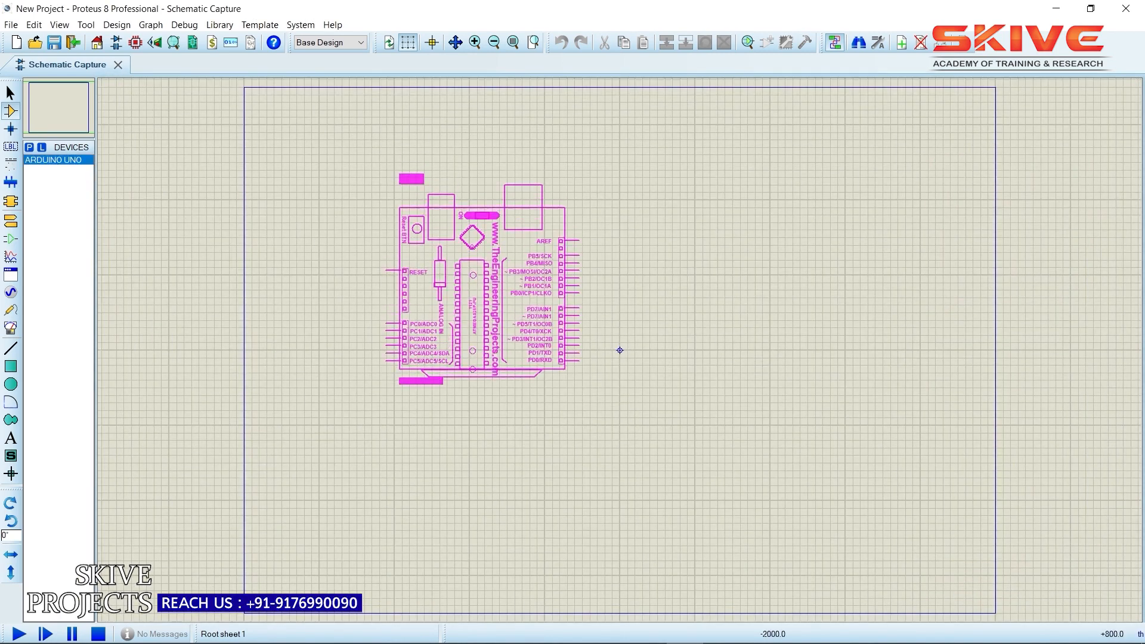
Step: Find the IR OBSTACLE SENSOR with the keyword "ir sensor" and place it on the sheet to the right of the Arduino
left_click(28, 148)
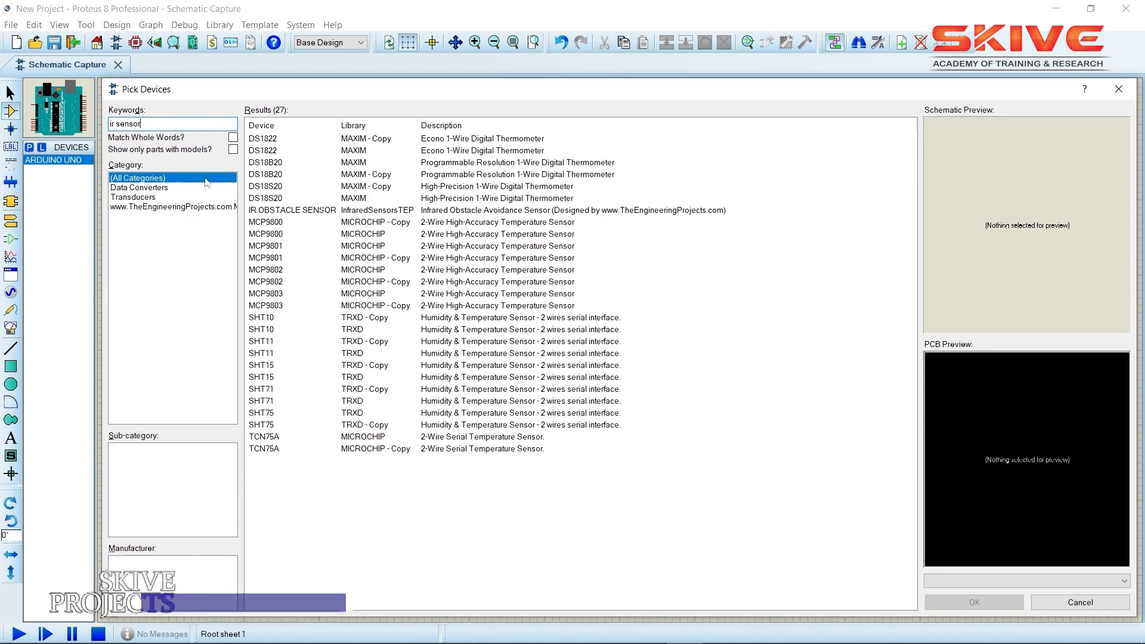
key("Down")
key("Down")
key("Down")
key("Down")
key("Down")
key("Down")
key("Down")
key("Down")
key("Down")
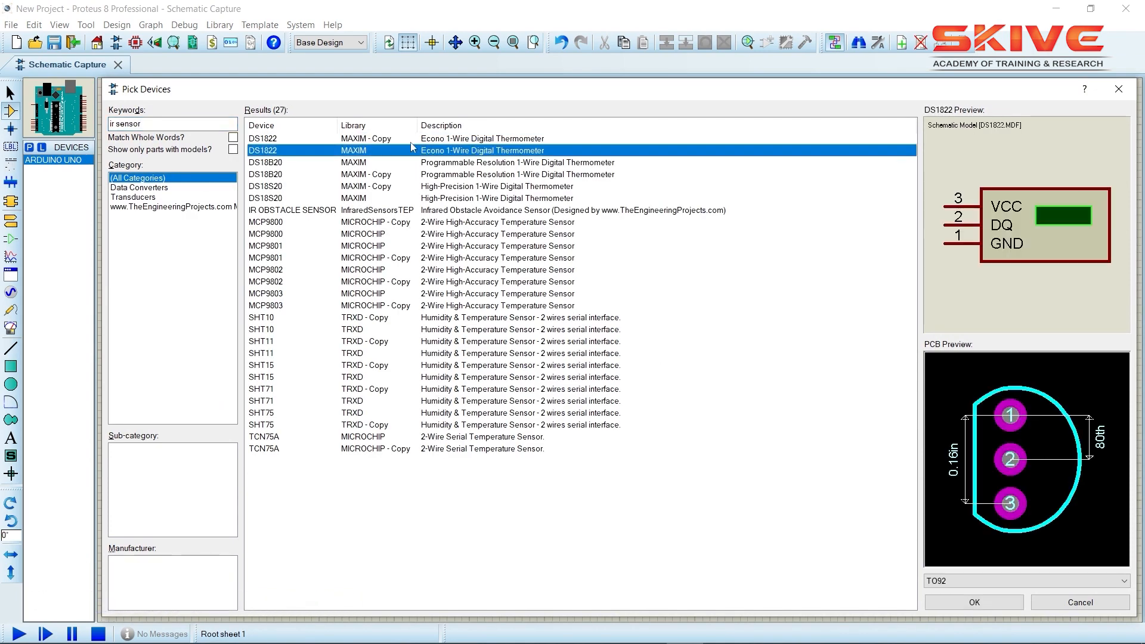
key("Up")
key("Up")
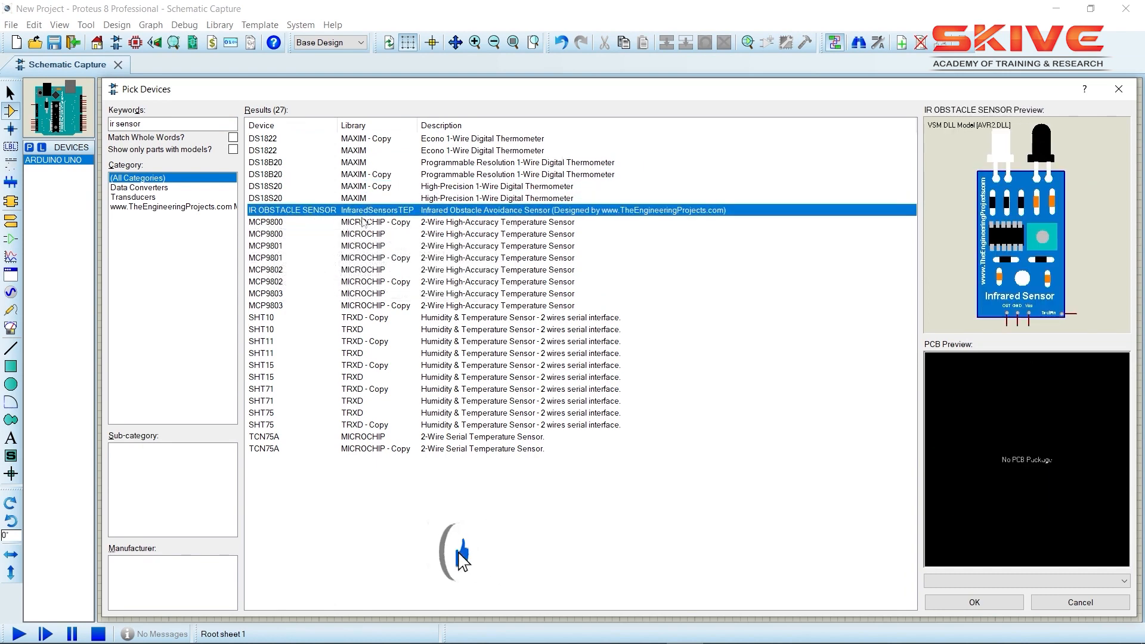
left_click(969, 604)
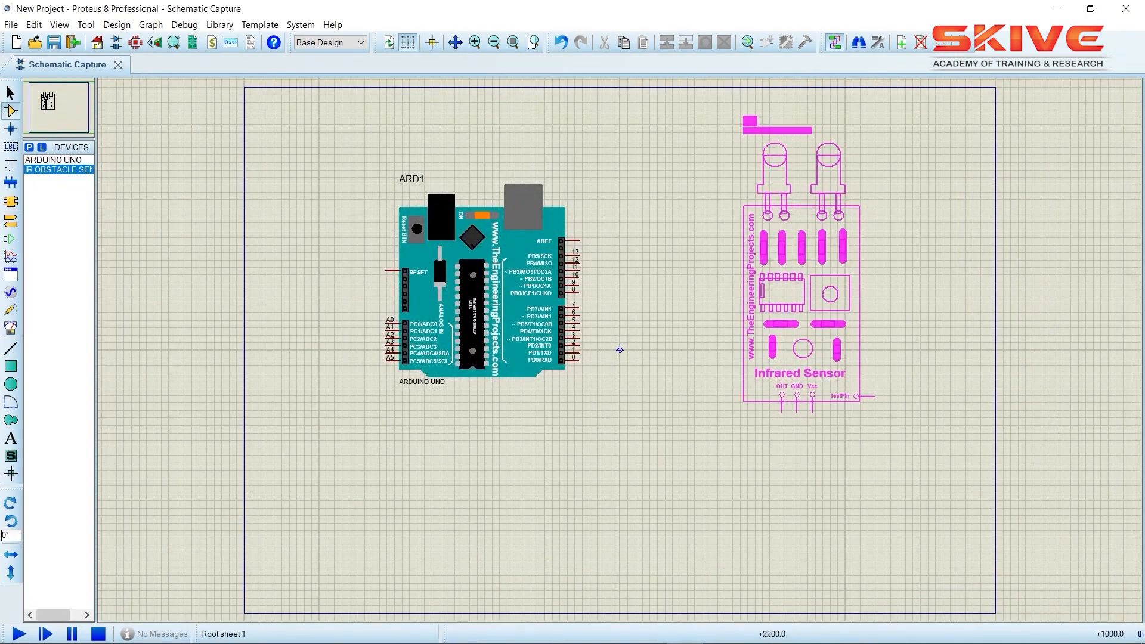
left_click(800, 229)
Step: Rotate the IR obstacle sensor clockwise and move it so its pins face the Arduino inside the sheet border
right_click(801, 229)
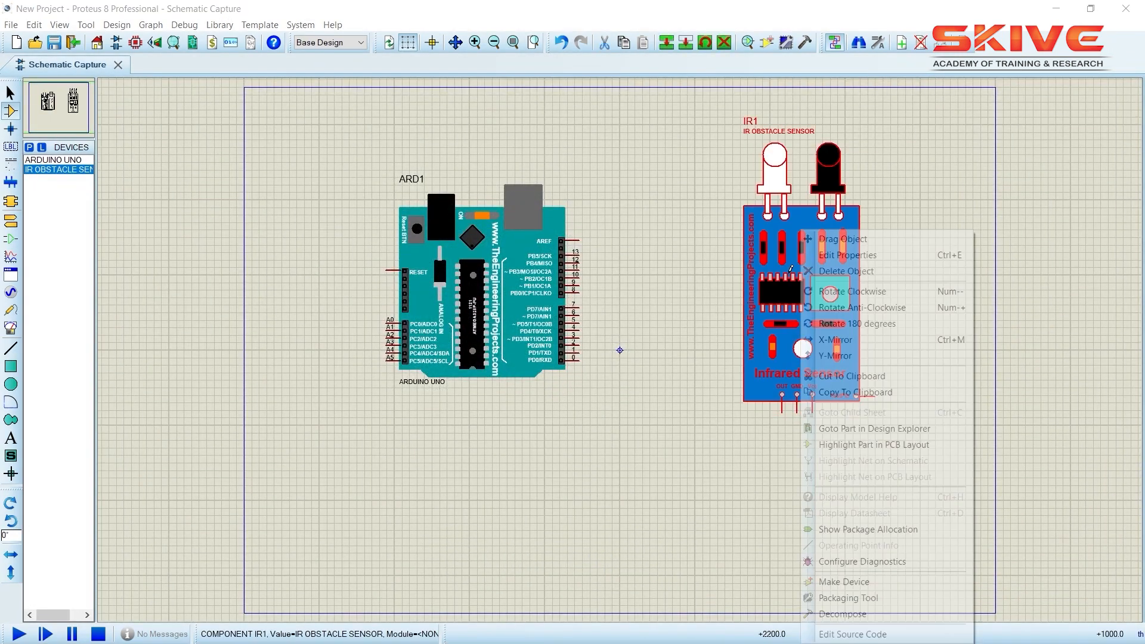
left_click(825, 287)
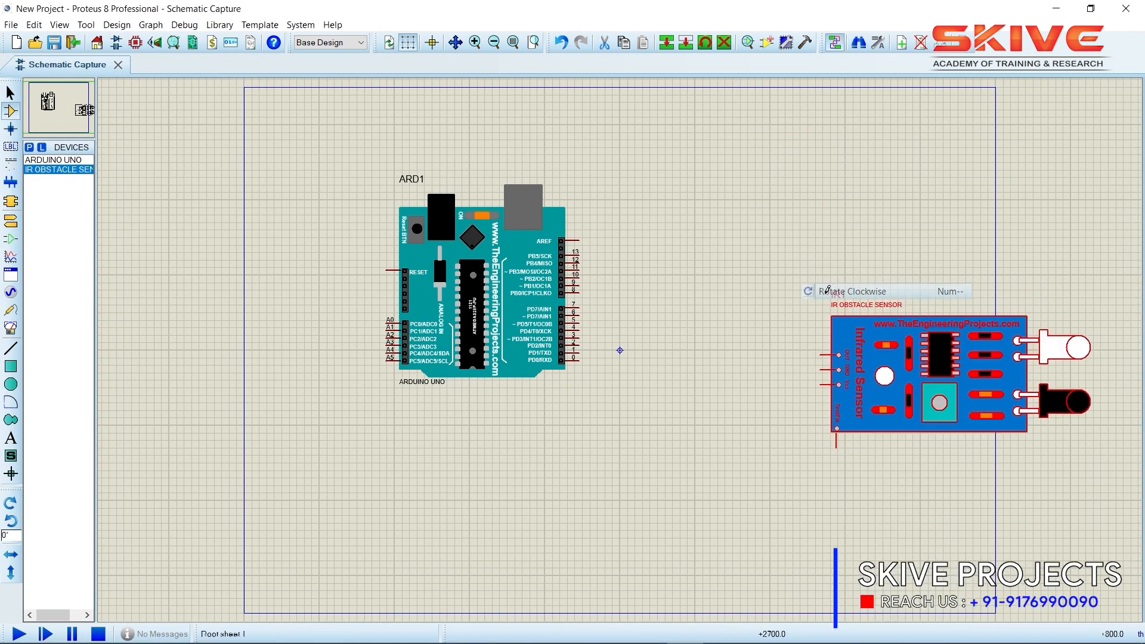
left_click_drag(874, 343, 755, 275)
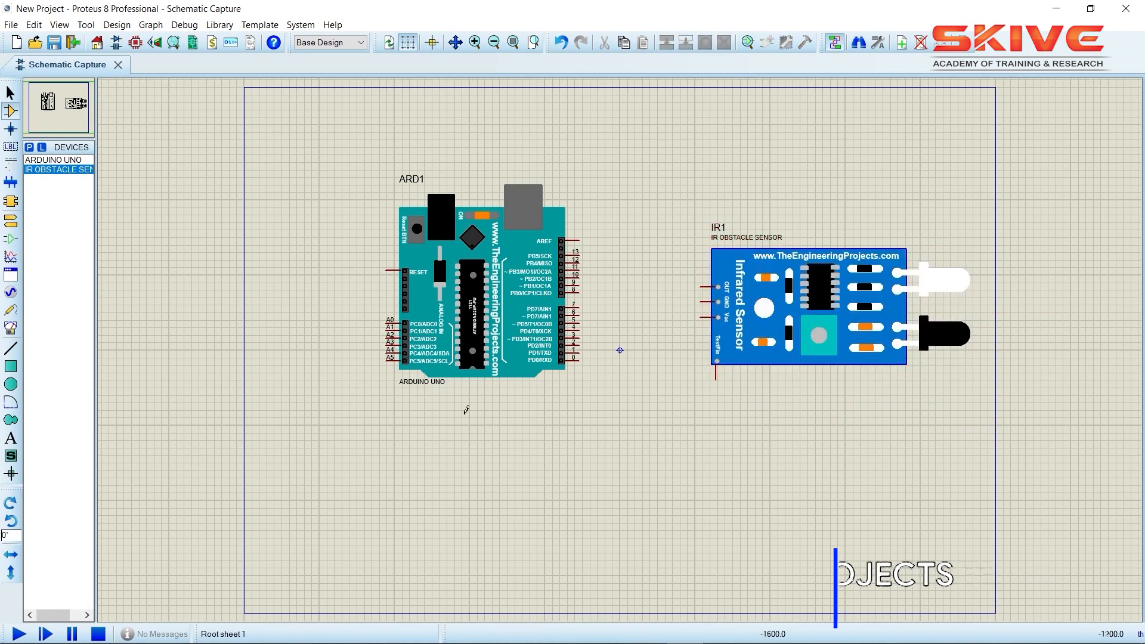
Step: Find the LOGICSTATE device with the keyword "logicsta" and place it just below the infrared sensor's TestPin
left_click(31, 148)
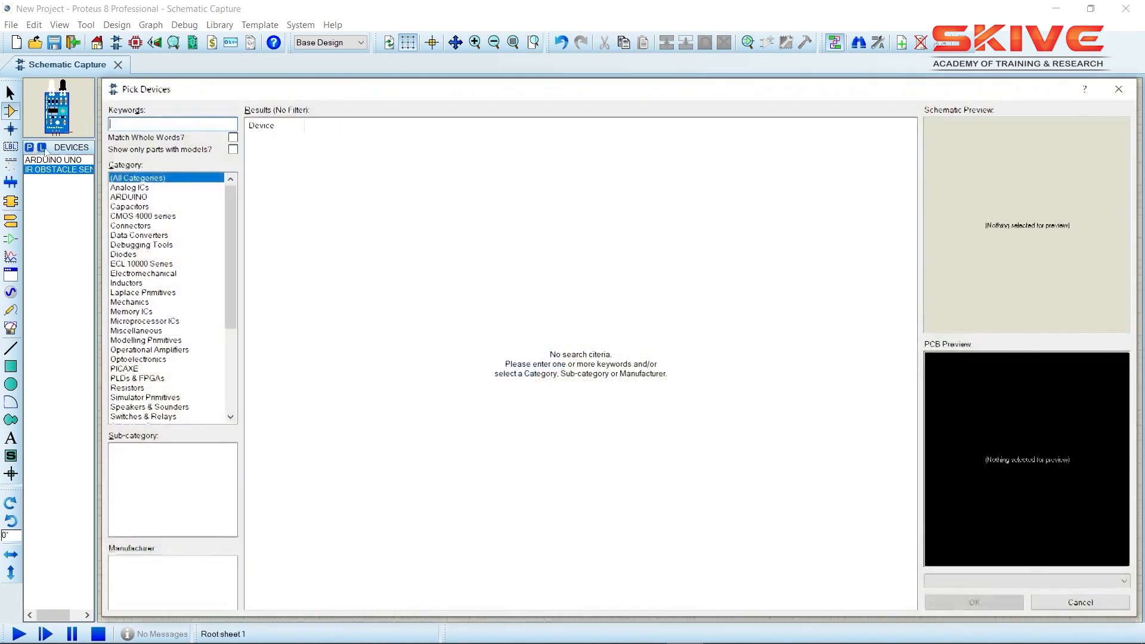
type("lo")
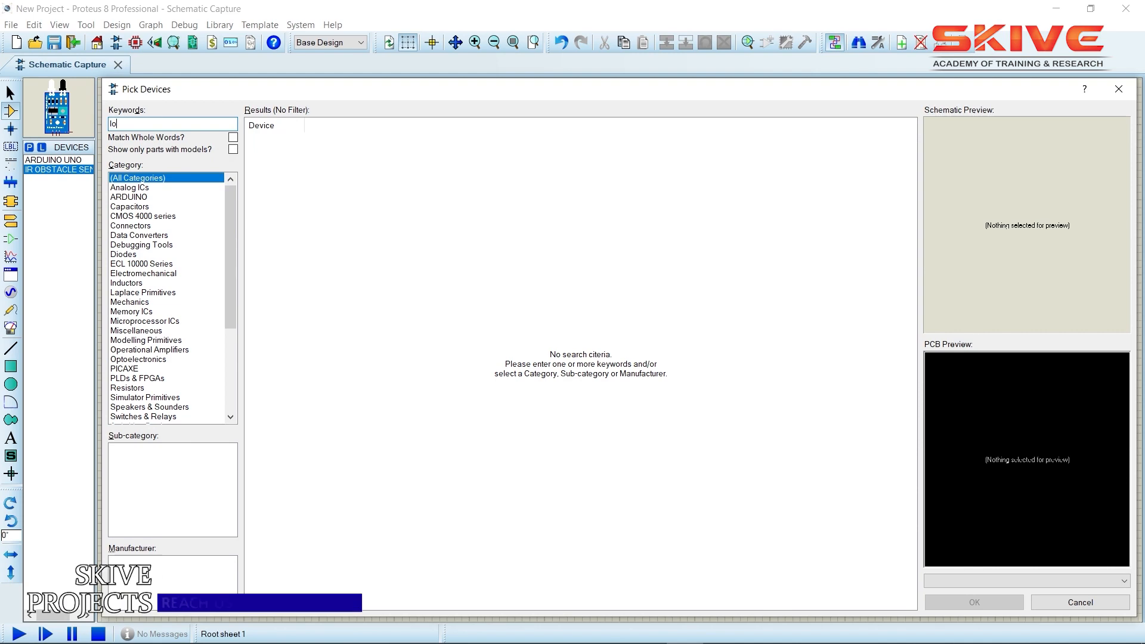
type("gicsta")
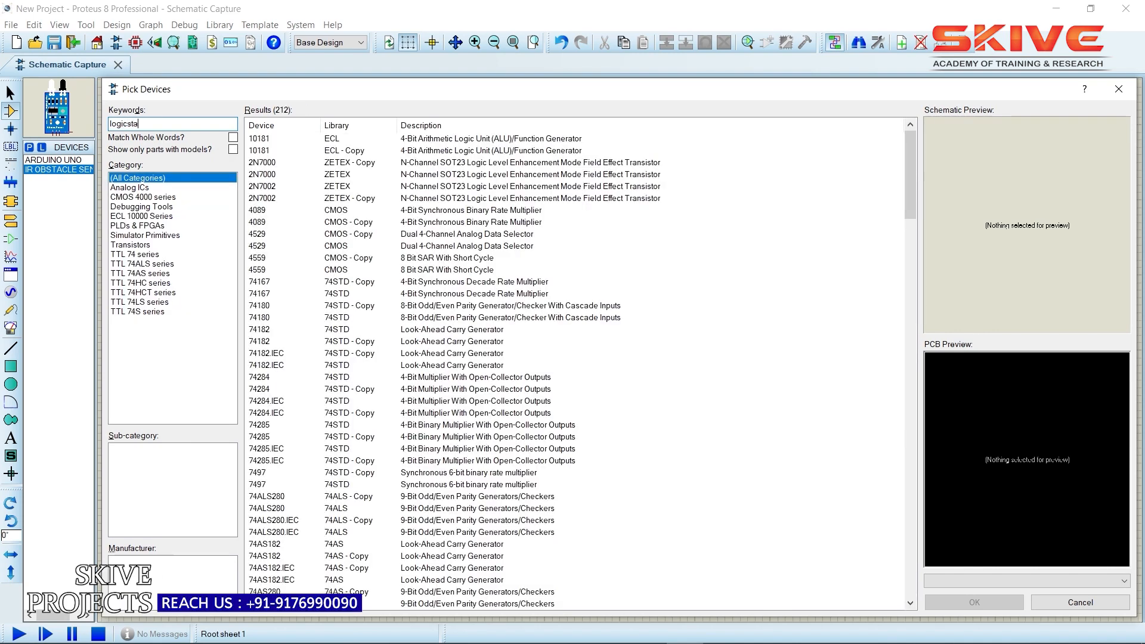
left_click(294, 141)
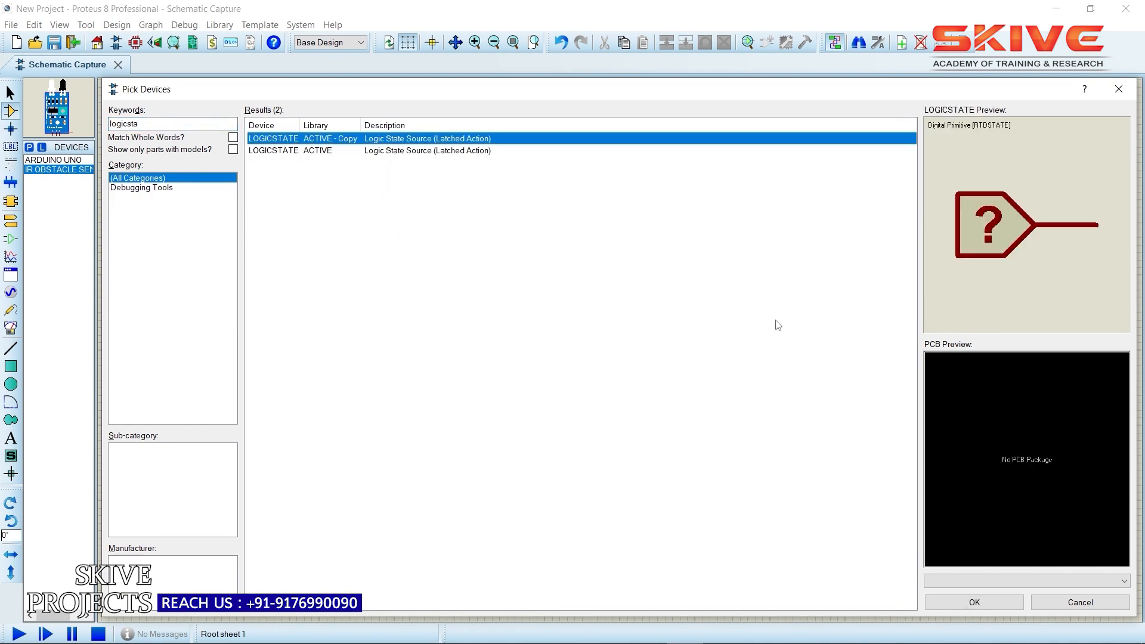
left_click(961, 599)
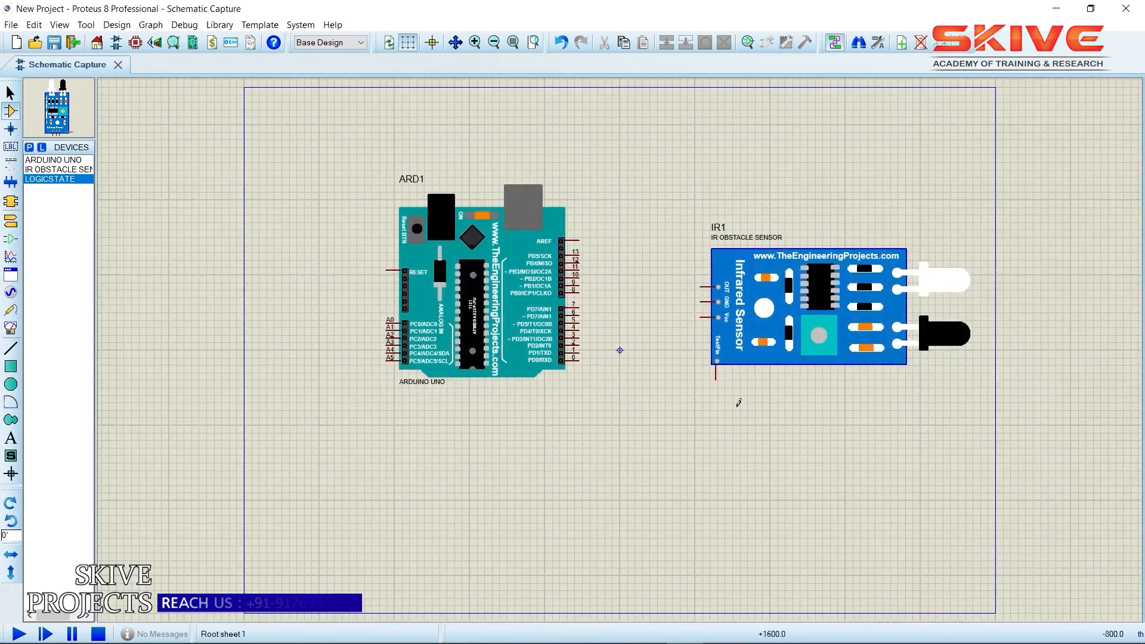
left_click(705, 396)
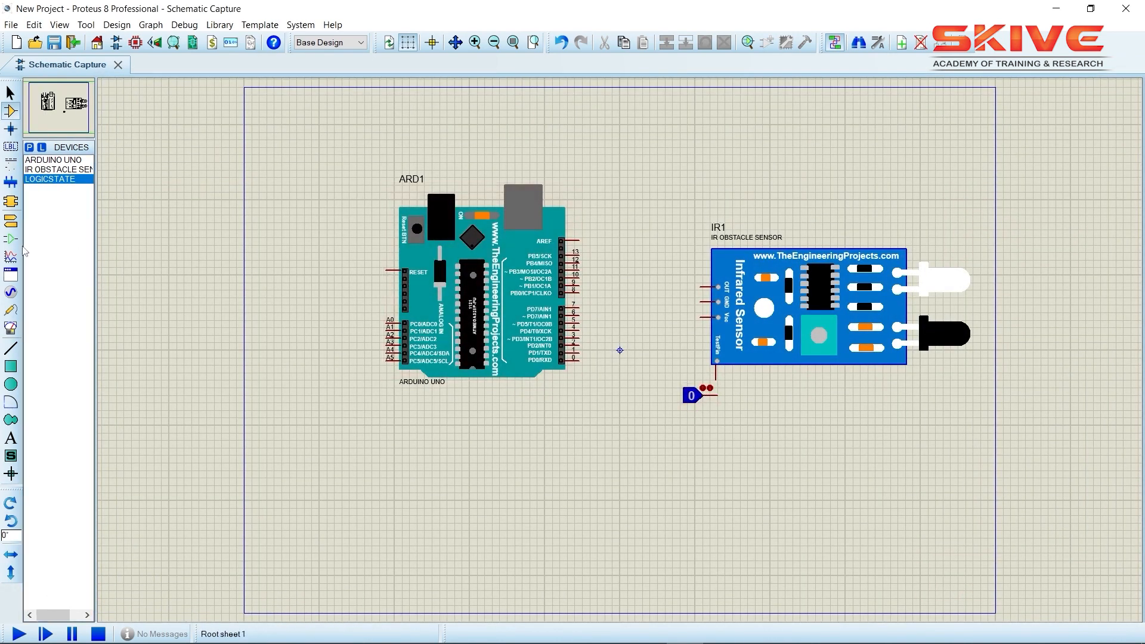
Step: Place a virtual terminal below the logic state and wire its RXD pin to the Arduino's PD1/TXD pin 1
left_click(10, 328)
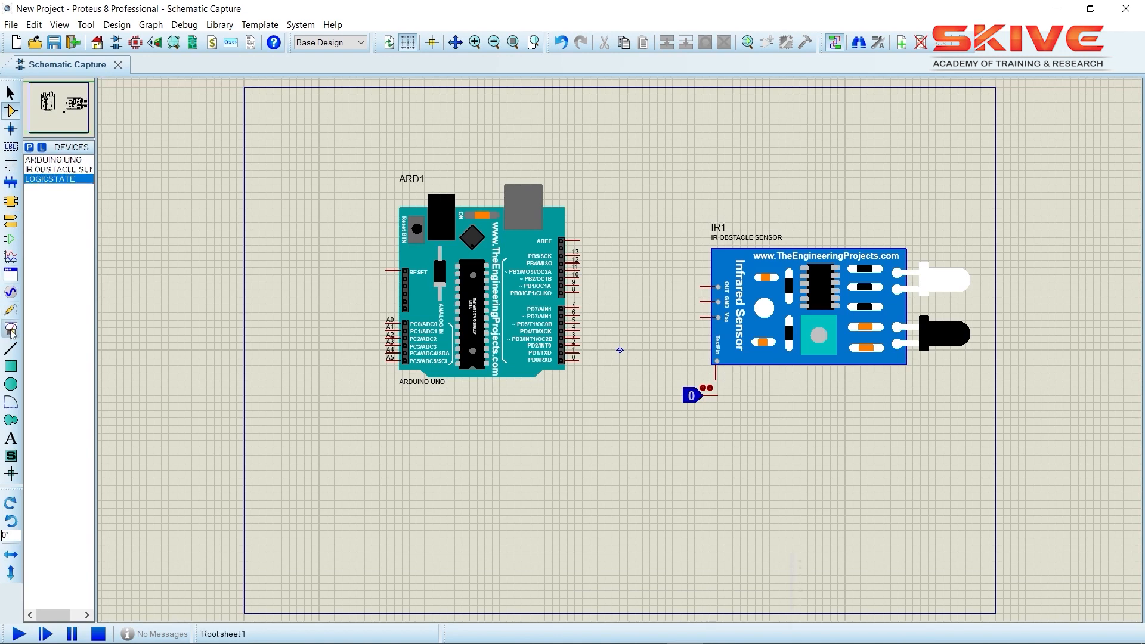
left_click(55, 188)
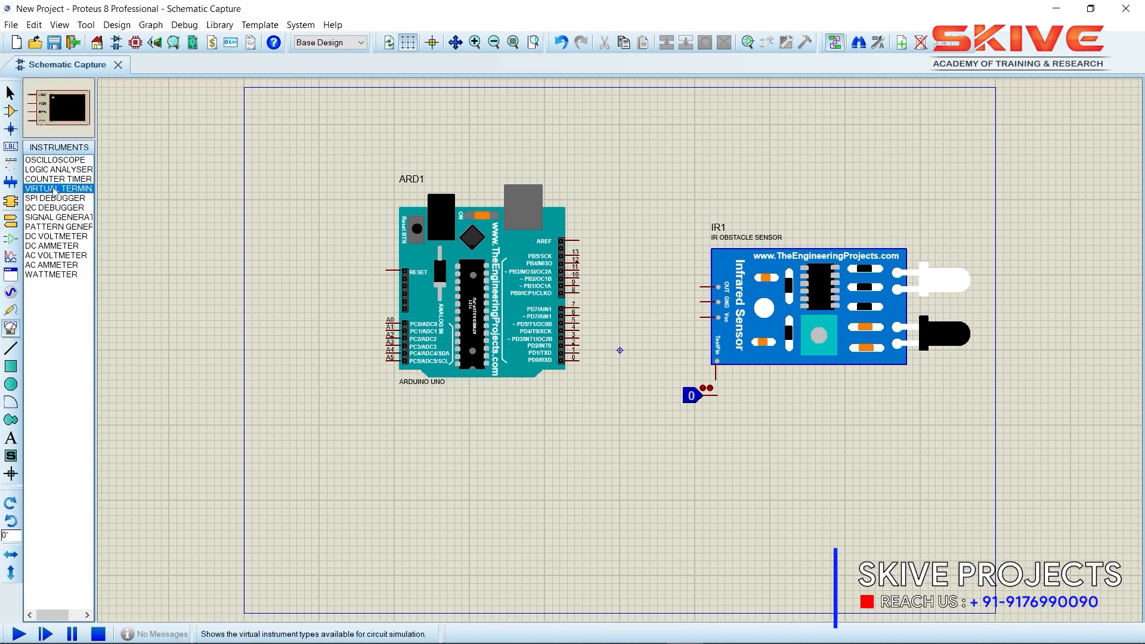
left_click(737, 462)
left_click(733, 463)
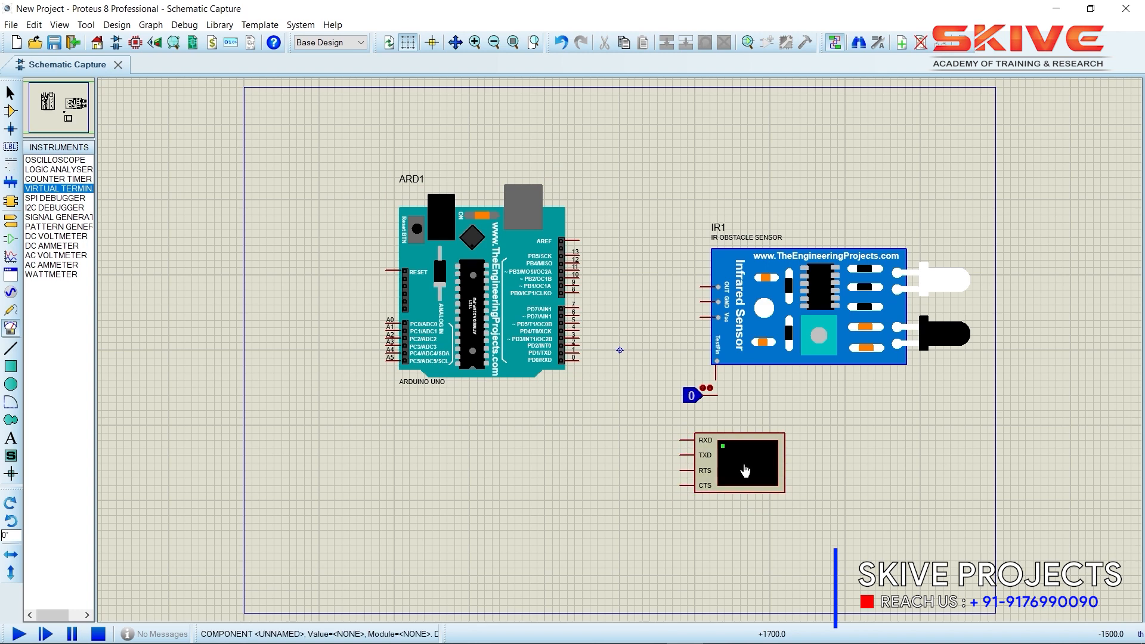
left_click(681, 439)
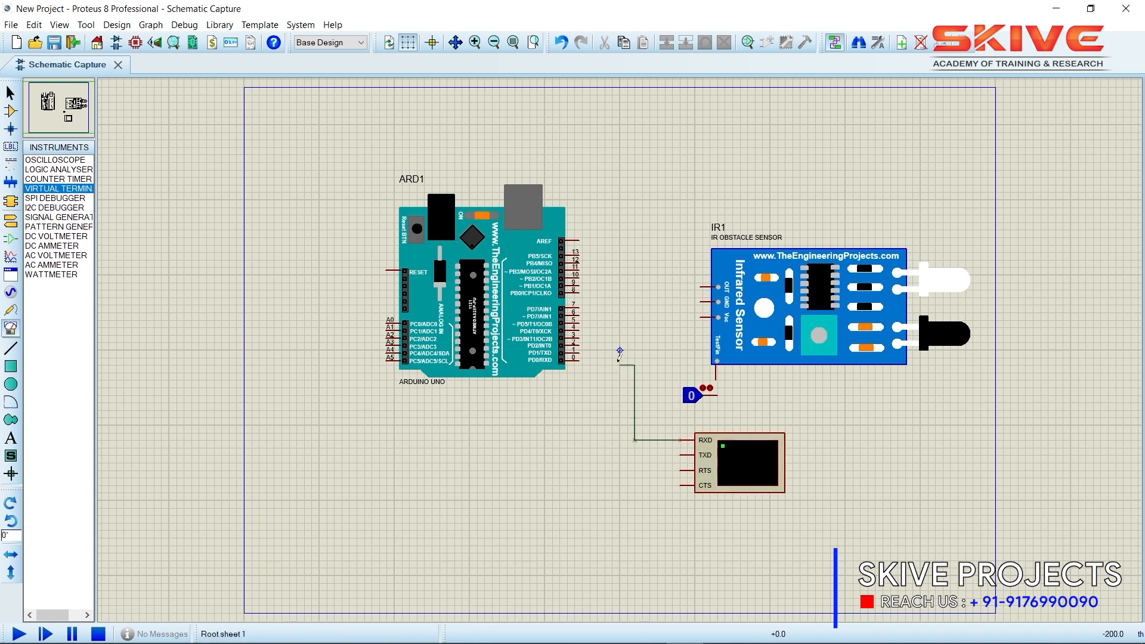
left_click(577, 352)
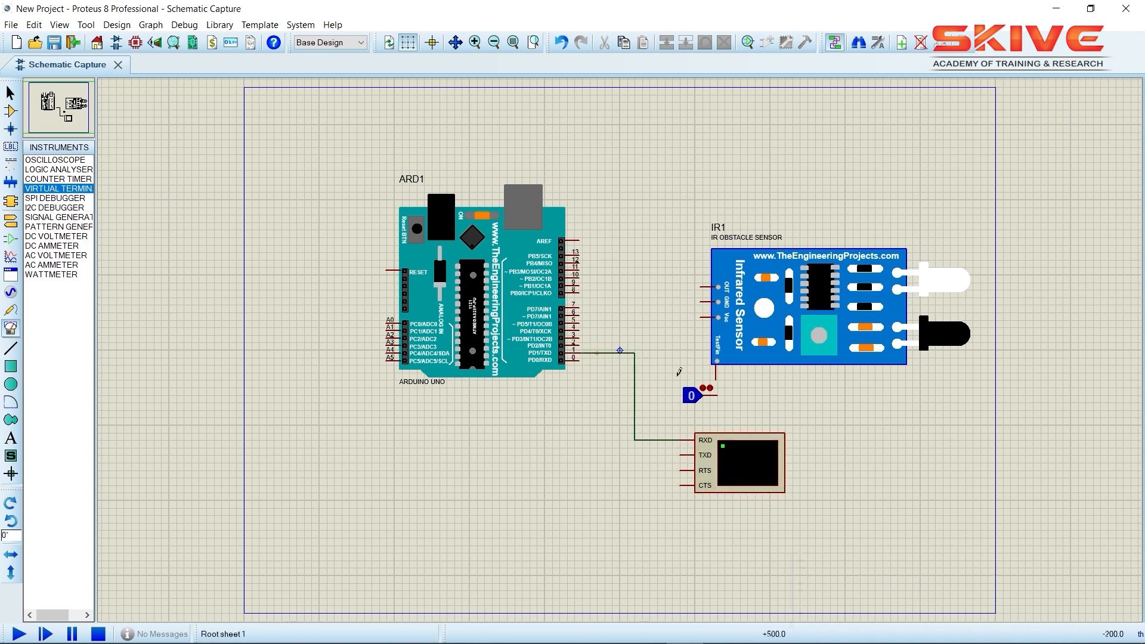
Step: Wire the logic state to the infrared sensor's TestPin and the sensor's OUT pin to Arduino pin 12
left_click(718, 396)
left_click(716, 380)
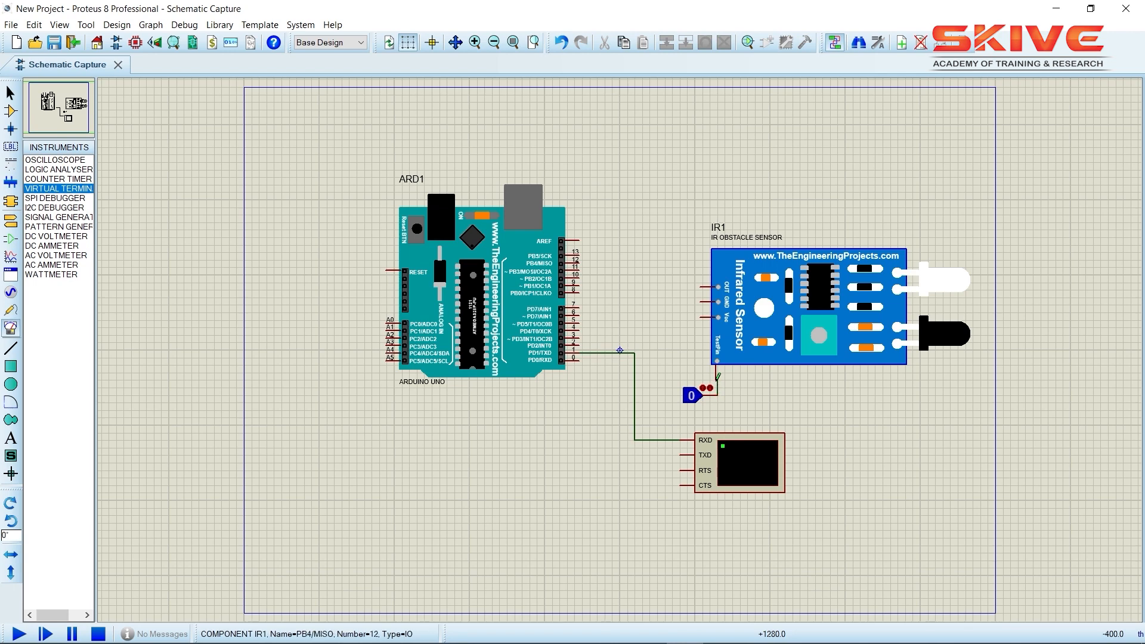
left_click(700, 286)
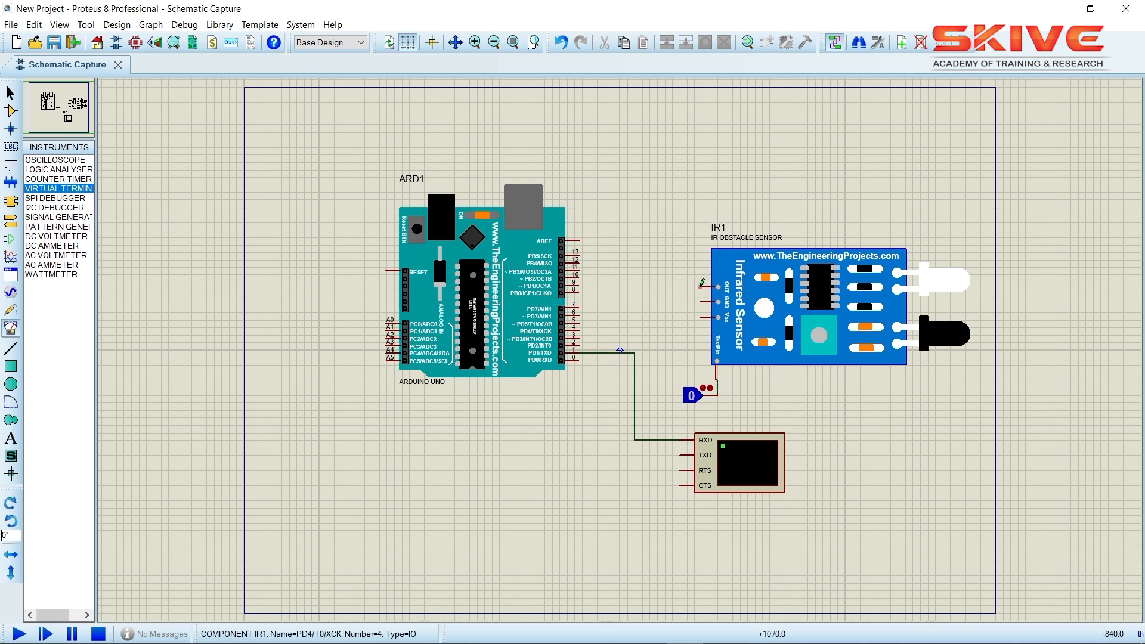
left_click(580, 263)
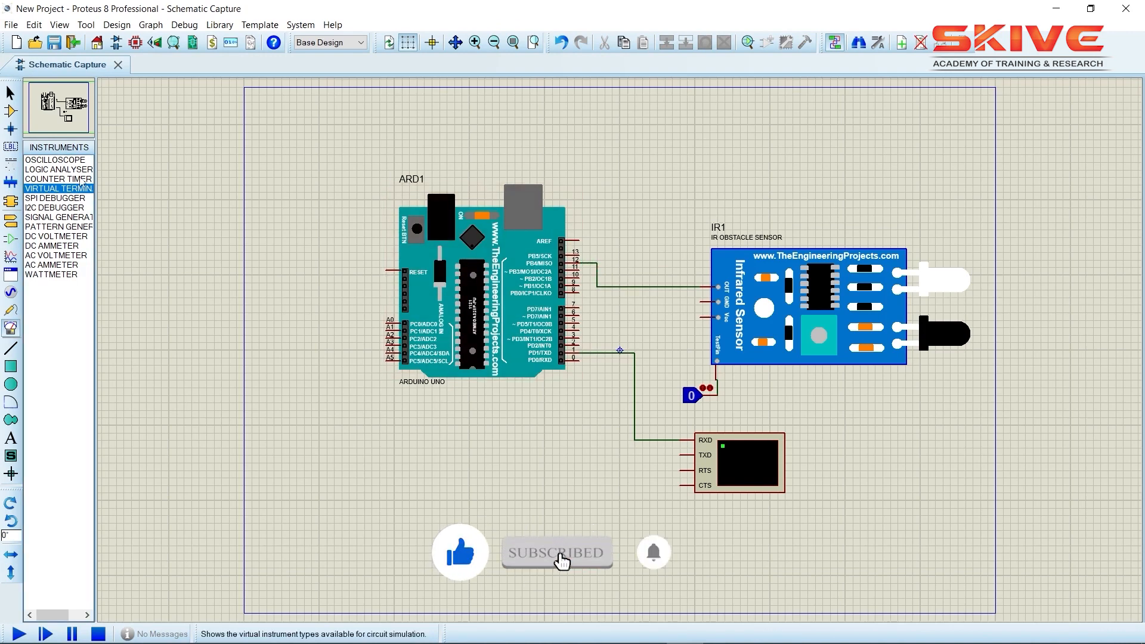
Step: Place a POWER terminal above the wires between the Arduino and infrared sensor, and wire it to the sensor's Vcc pin
left_click(12, 111)
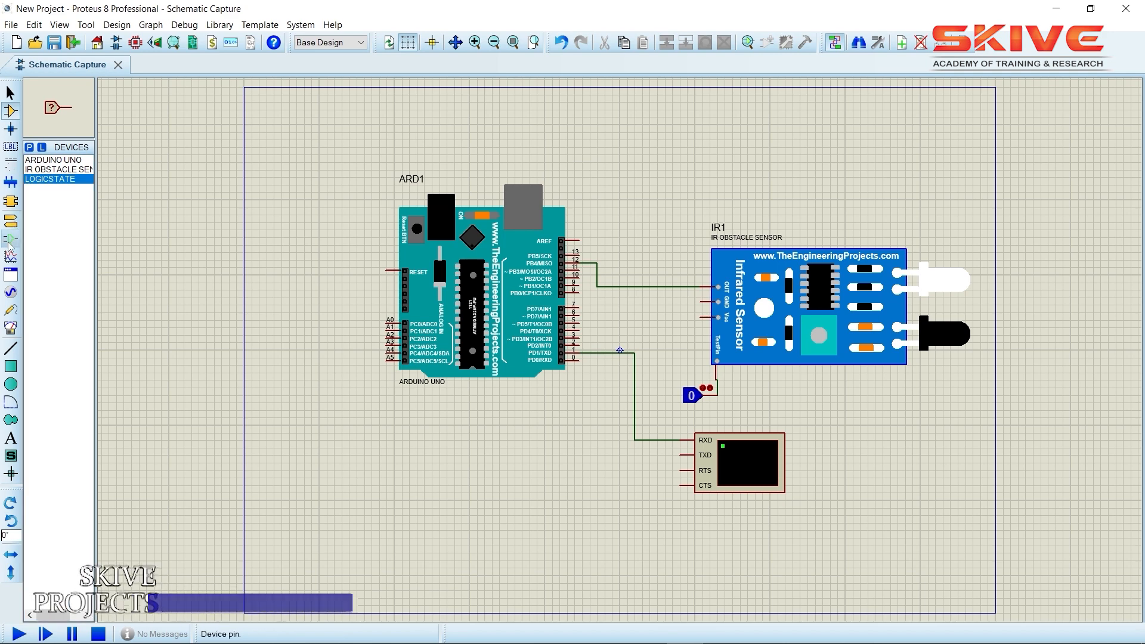
left_click(10, 223)
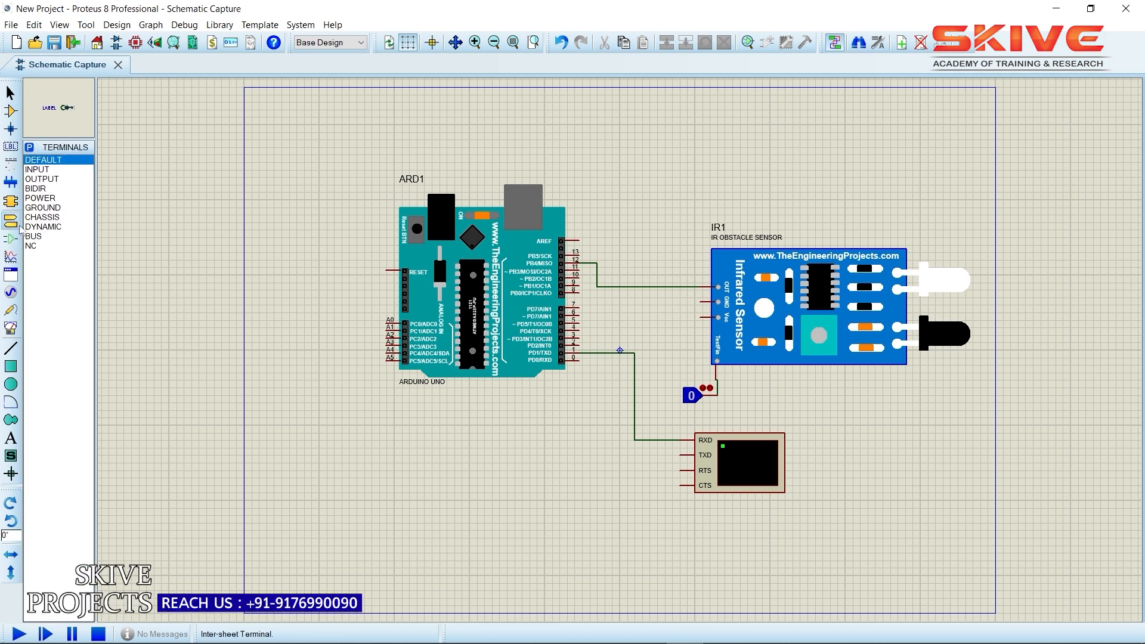
left_click(51, 199)
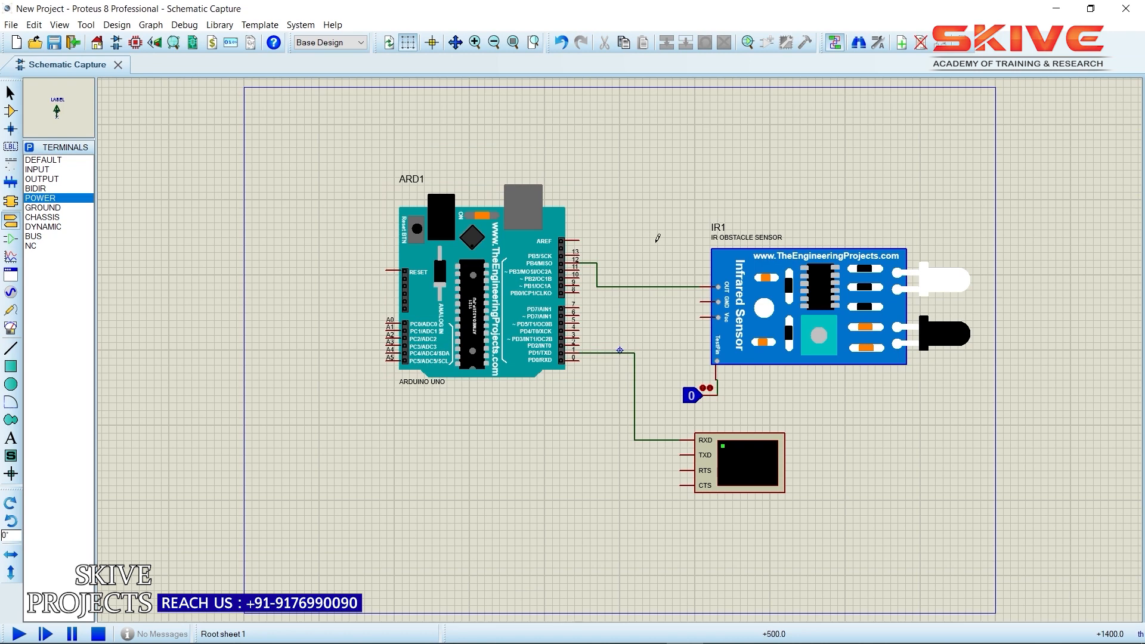
left_click(663, 244)
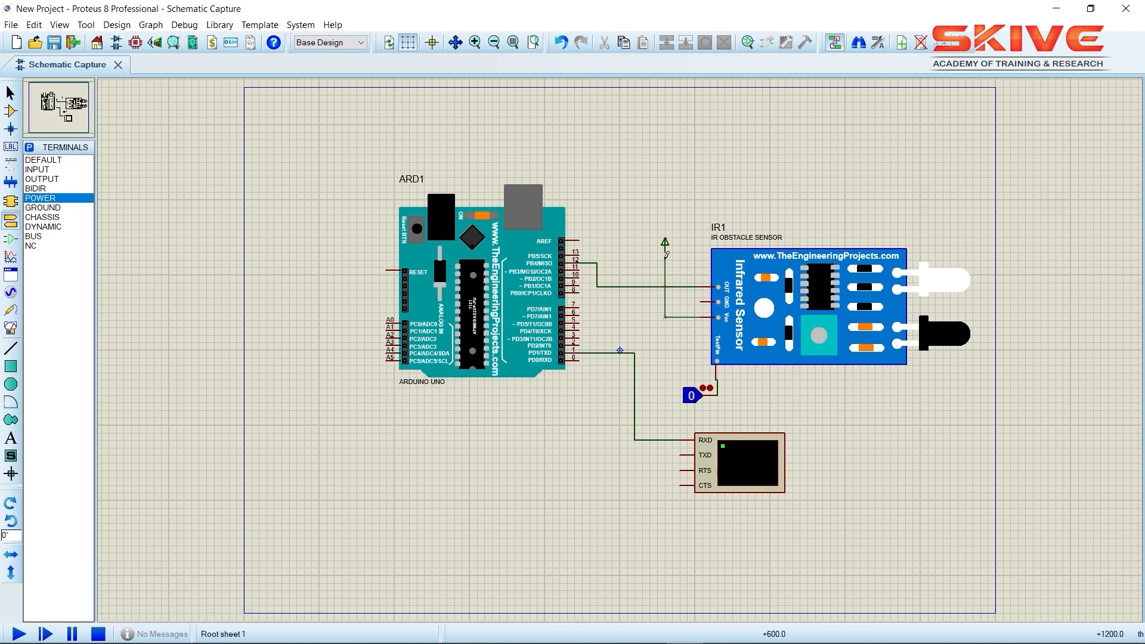
left_click(665, 246)
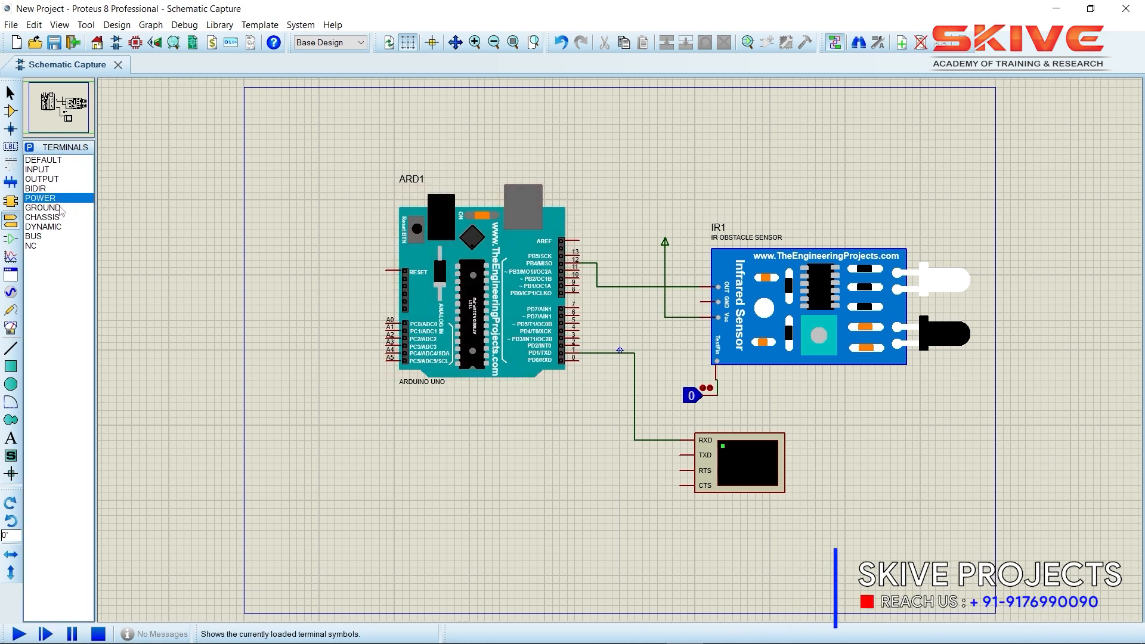
Step: Place a GROUND terminal beside the power terminal and wire it to the infrared sensor's GND pin
left_click(61, 208)
left_click(634, 253)
left_click(707, 301)
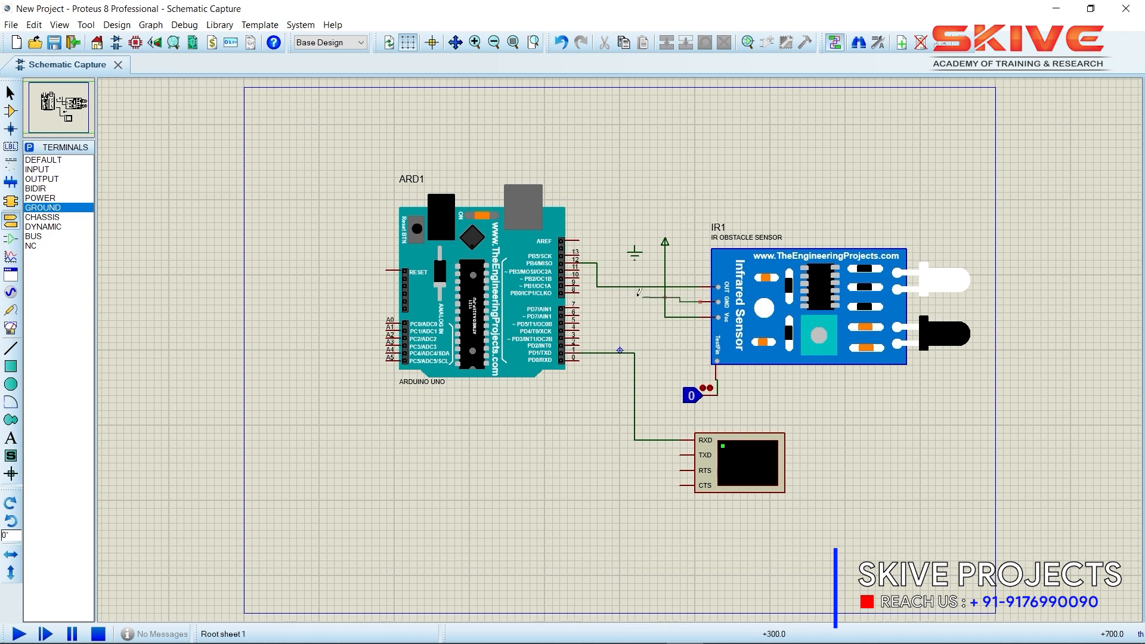
left_click(634, 243)
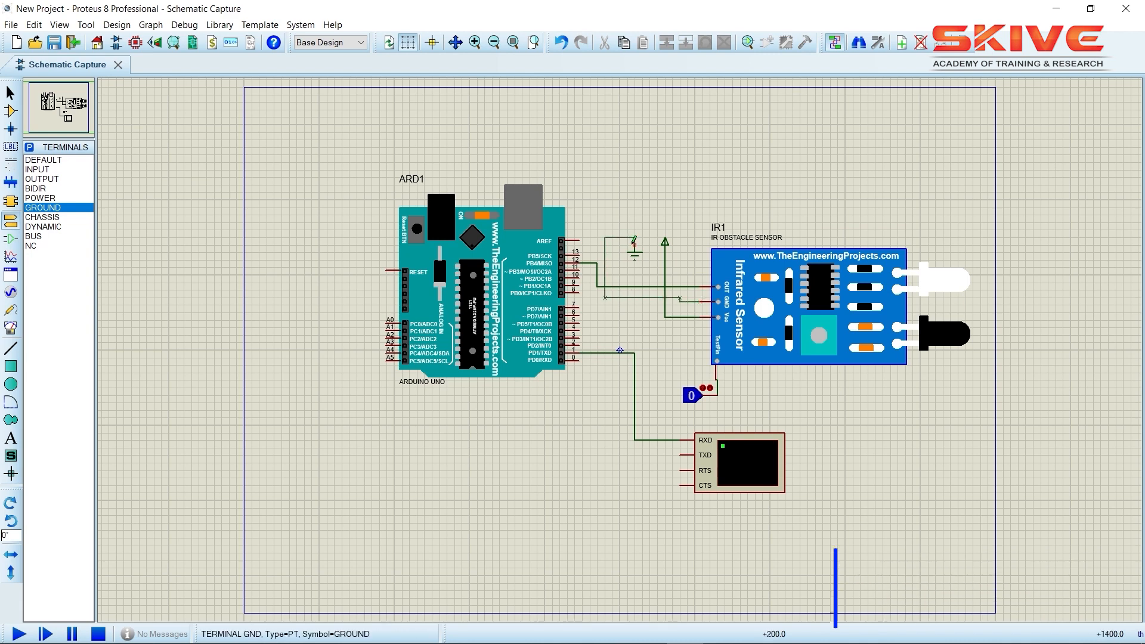
Step: Find the LED-GREEN device from the ACTIVE library with the keyword "led-" and place it above the power terminal
left_click(10, 111)
left_click(29, 147)
type("led-")
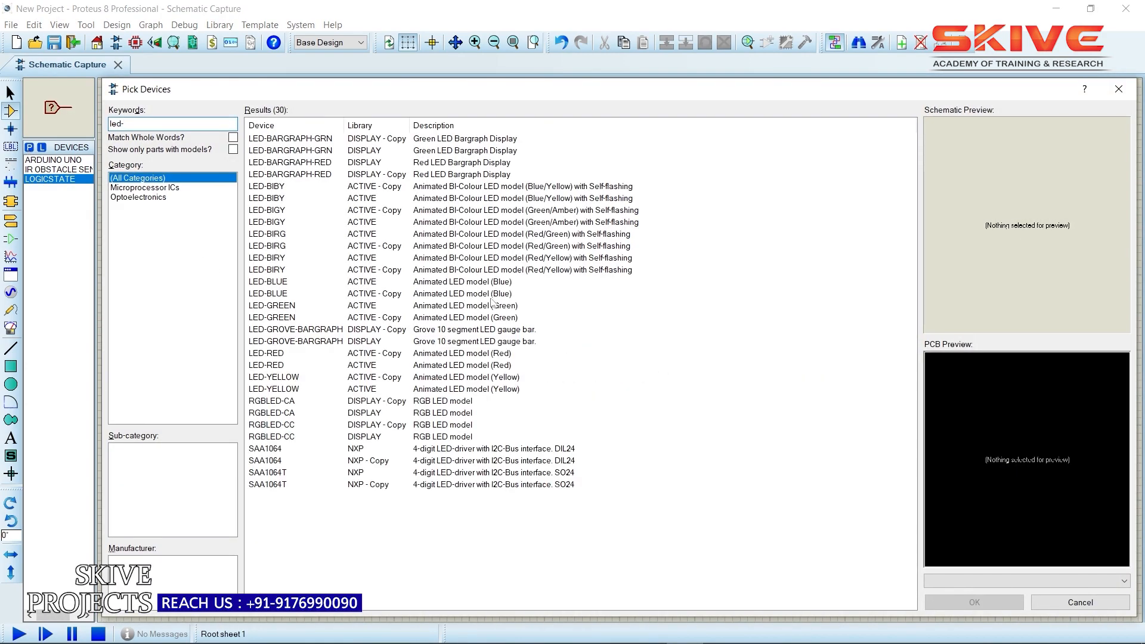
left_click(492, 305)
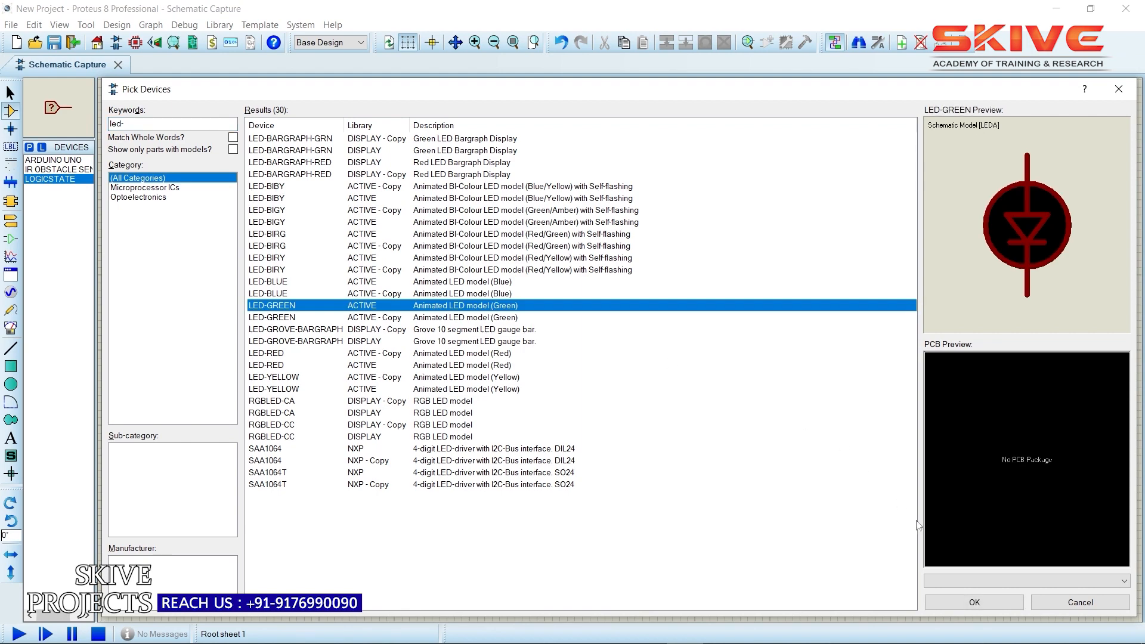
left_click(965, 601)
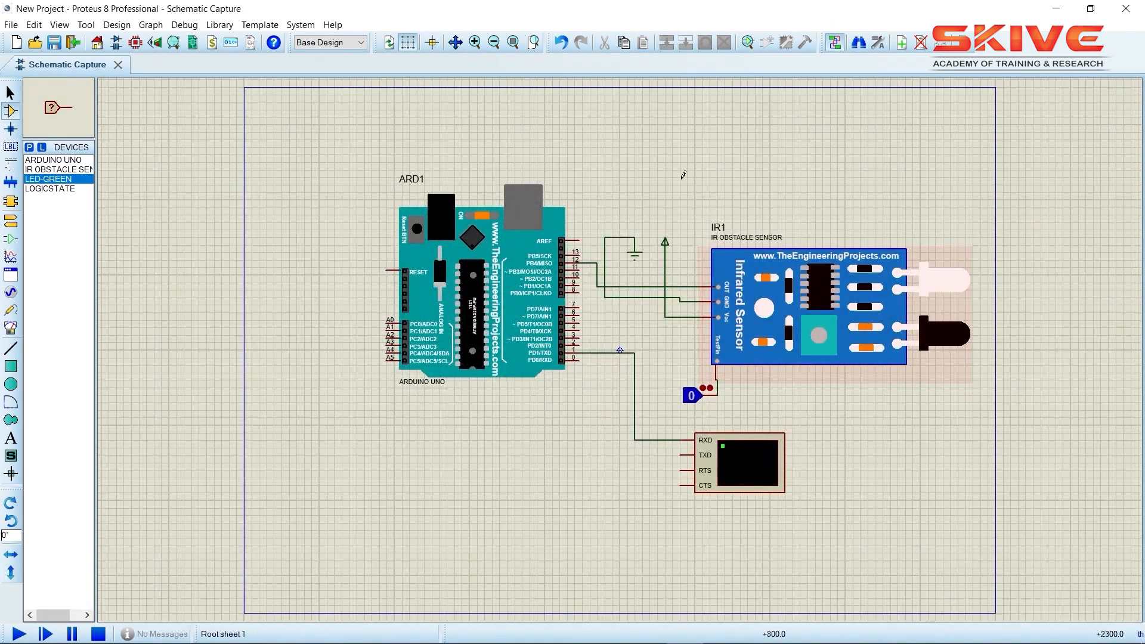
left_click(683, 177)
left_click(672, 177)
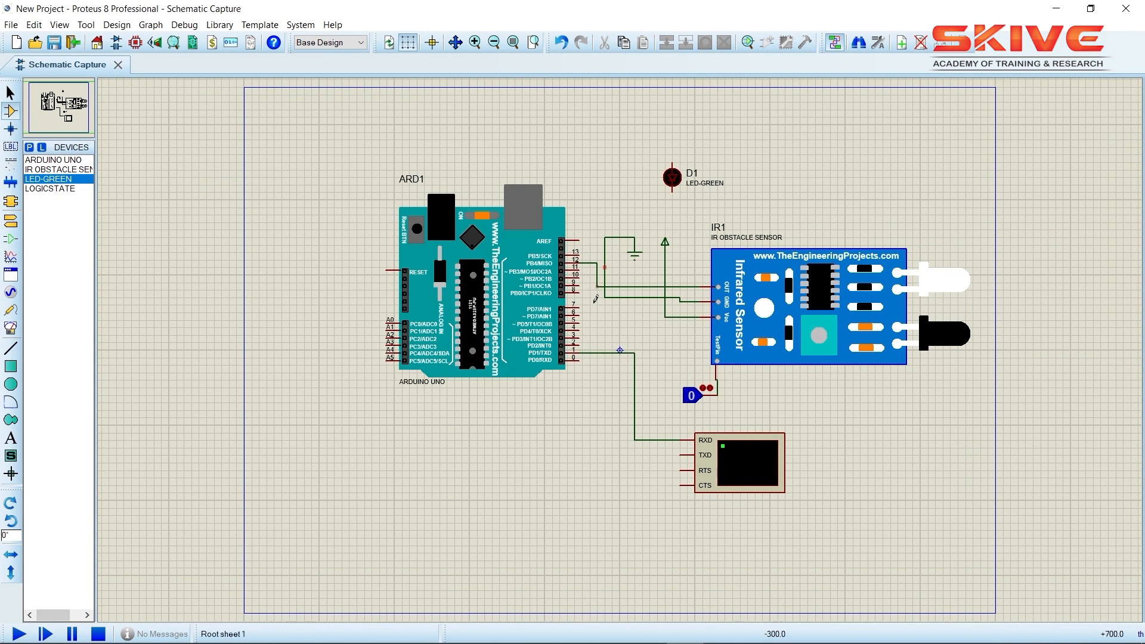
Step: Wire Arduino pin 5 to the green LED's anode and connect its cathode to a new ground terminal just below it
left_click(586, 322)
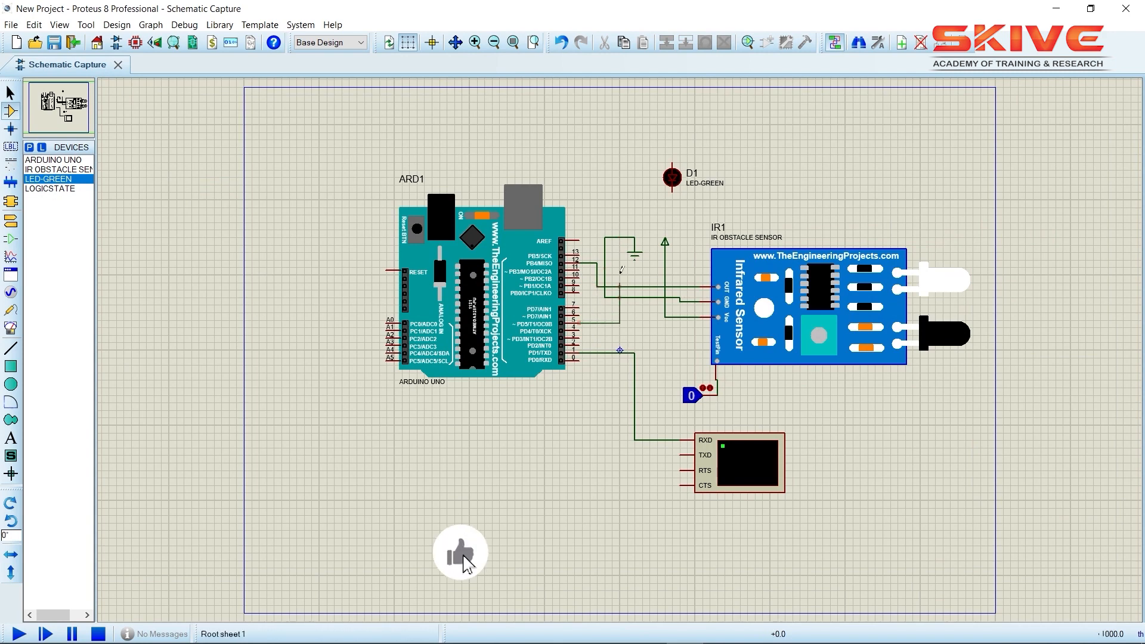
left_click(672, 162)
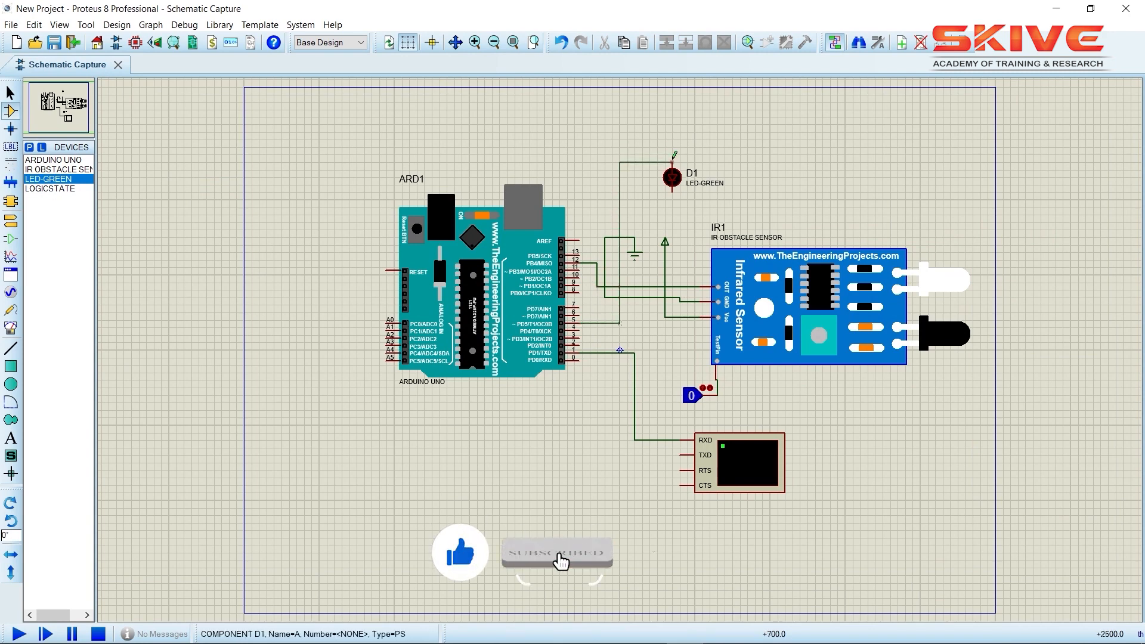
left_click(10, 221)
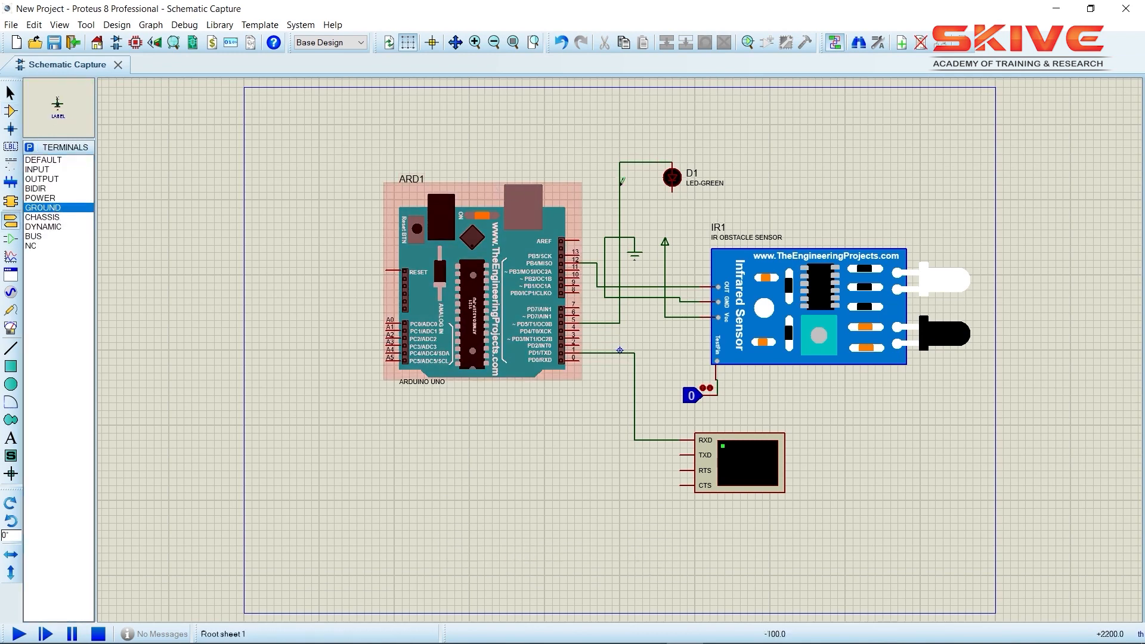
left_click(675, 216)
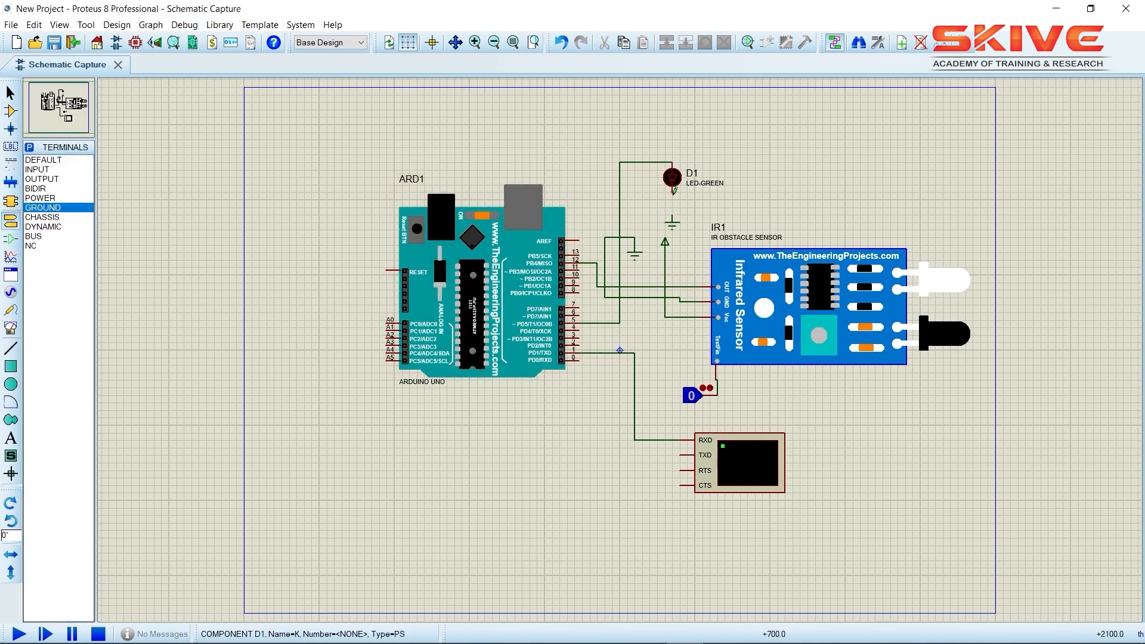
left_click(675, 190)
left_click(672, 223)
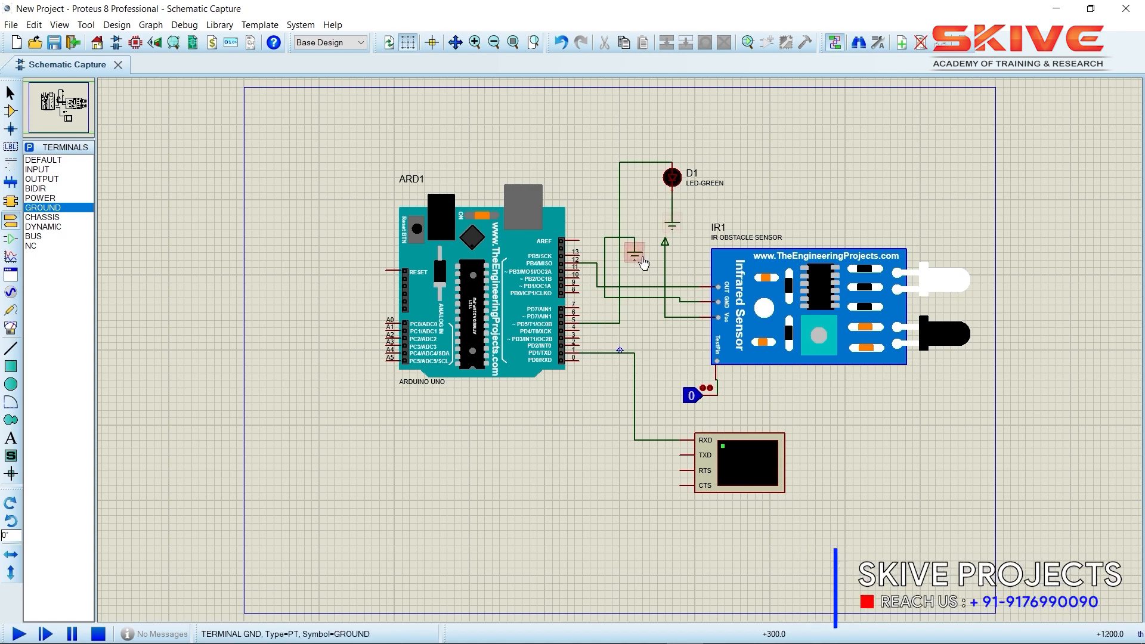
Step: Load sketch_dec13c.ino.standard.hex from the desktop's ir sensor folder as the Arduino Uno's program file
double_click(516, 306)
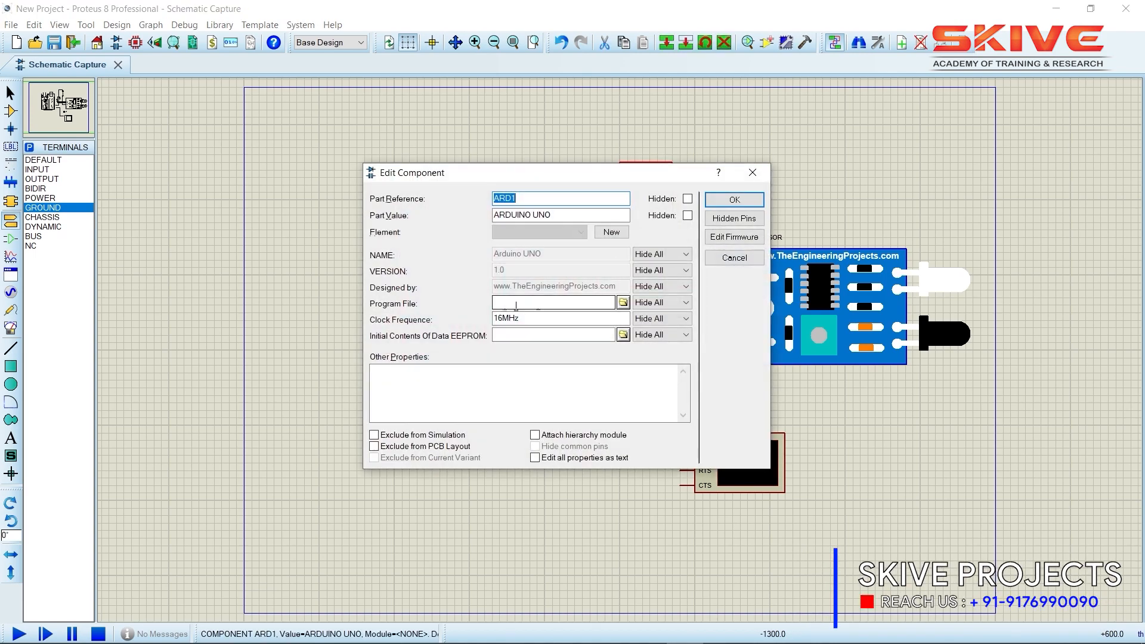
left_click(624, 303)
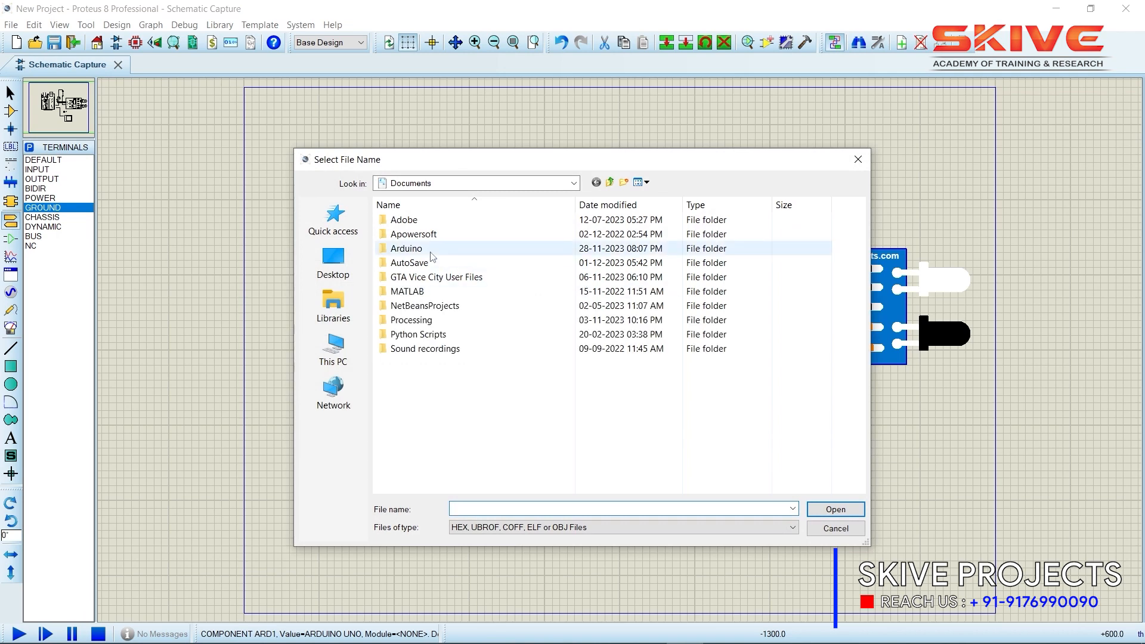
left_click(334, 273)
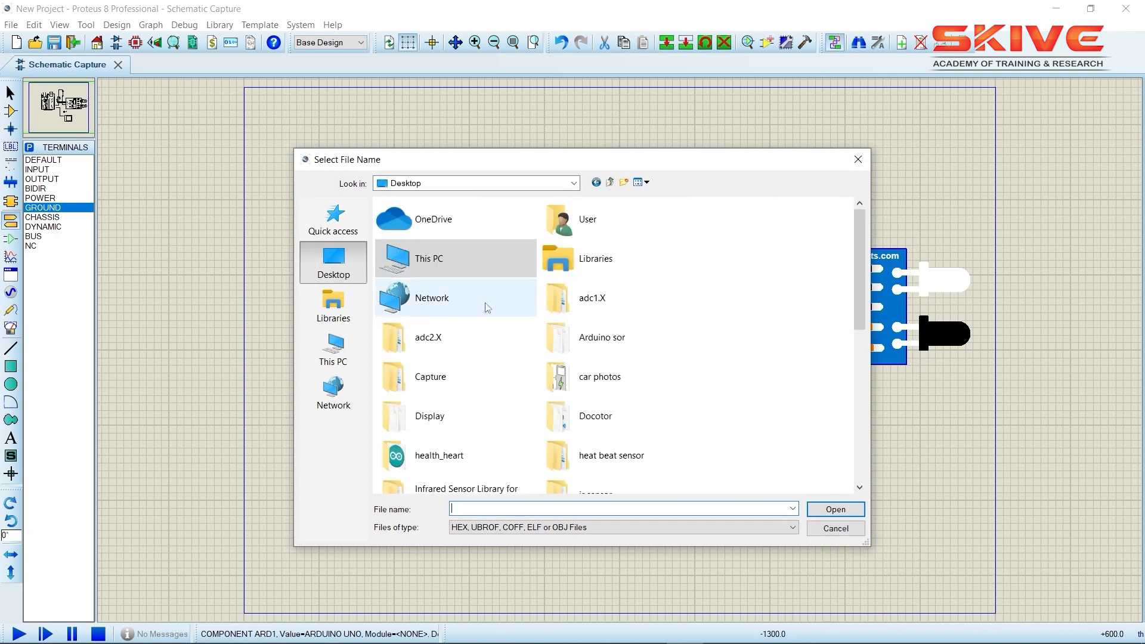
scroll(487, 307, "down", 3)
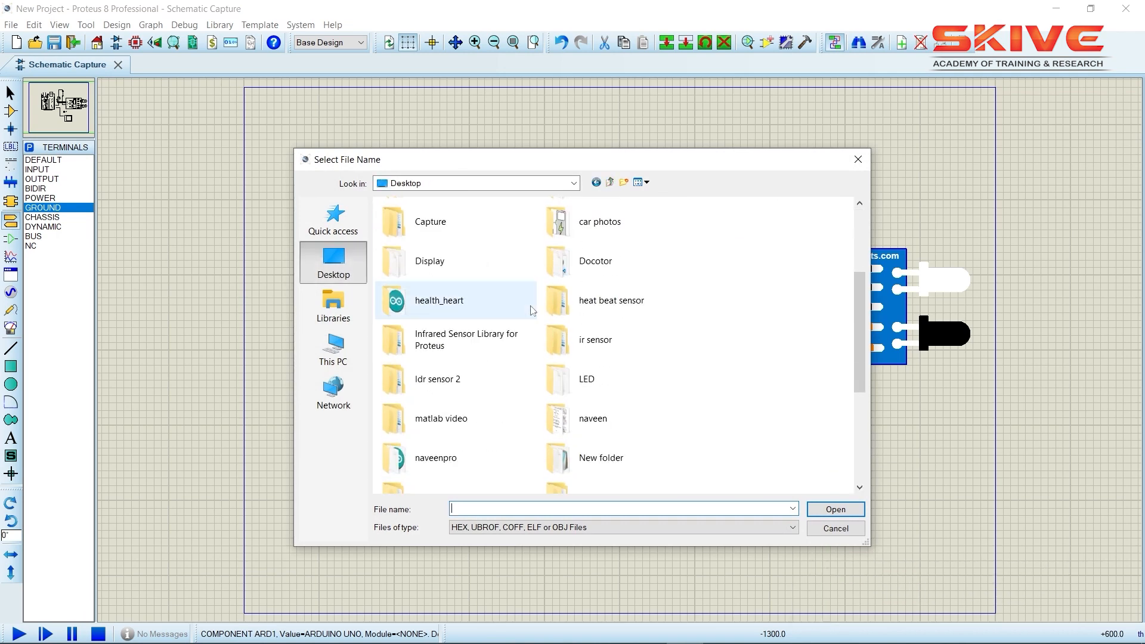
double_click(607, 340)
double_click(480, 220)
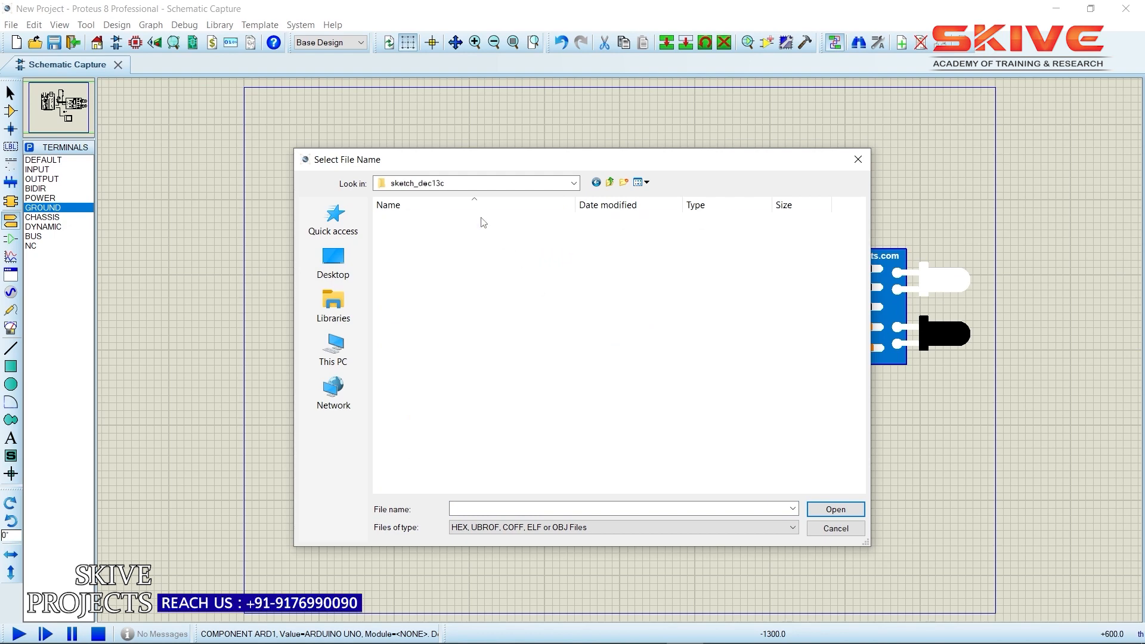
double_click(482, 219)
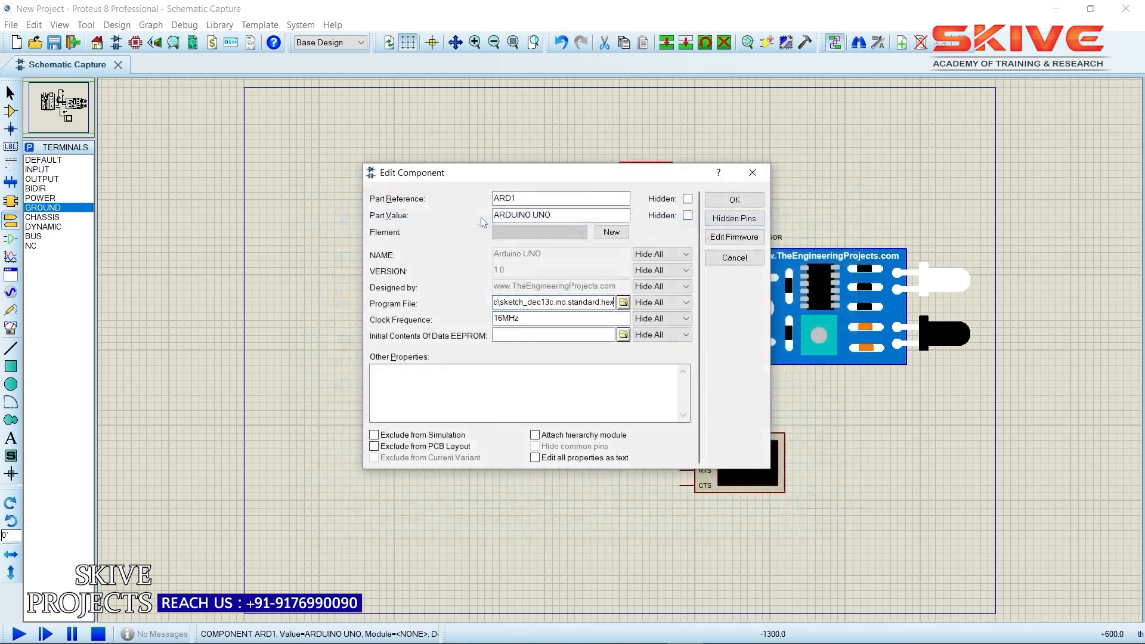
left_click(747, 197)
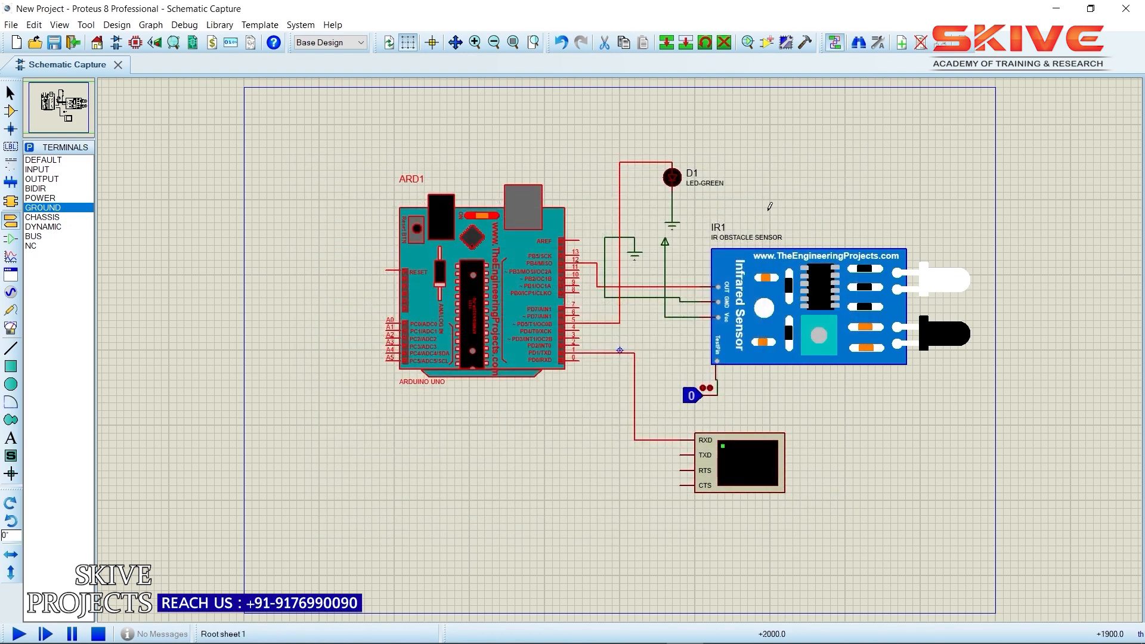
left_click(783, 198)
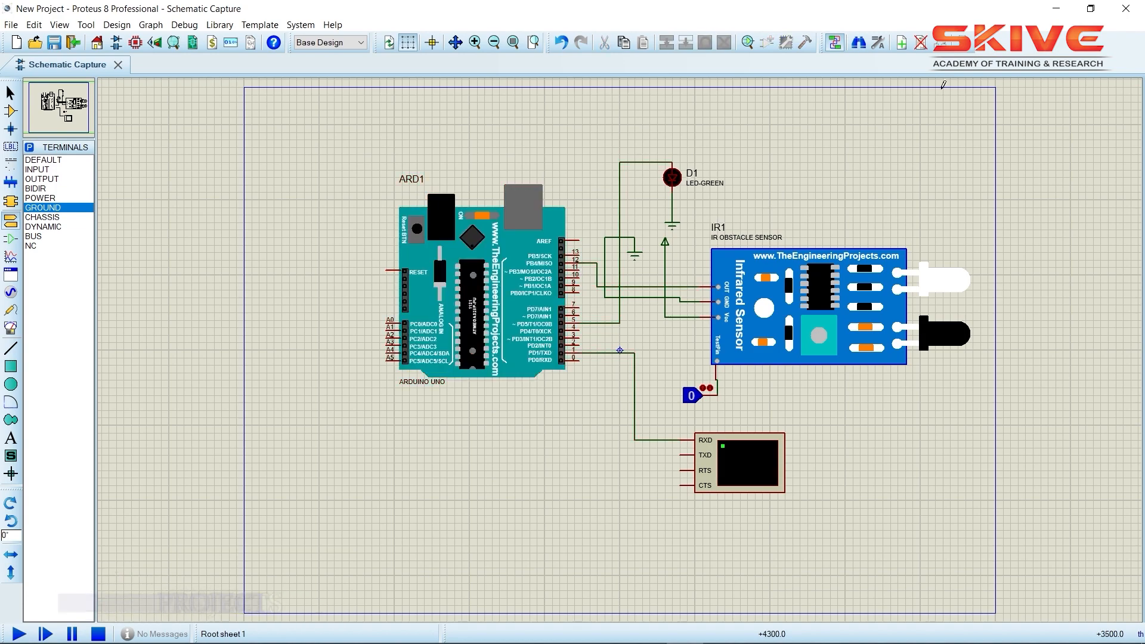
Step: Switch to the Arduino IDE and examine the serial and pin mode lines in the sketch's setup function
left_click(1059, 8)
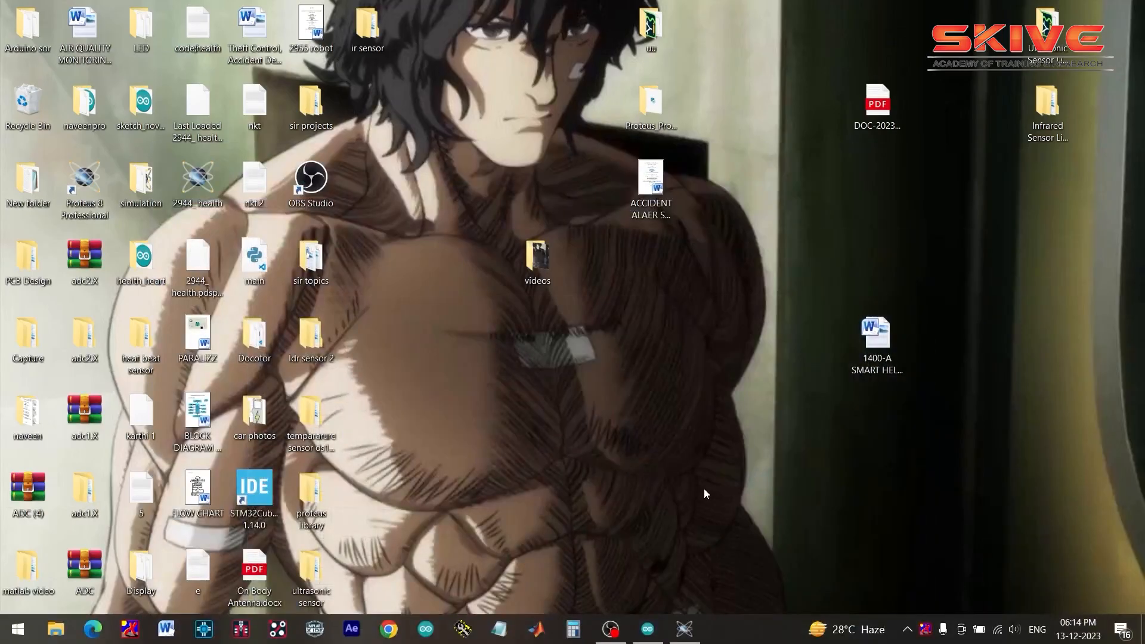
left_click(649, 631)
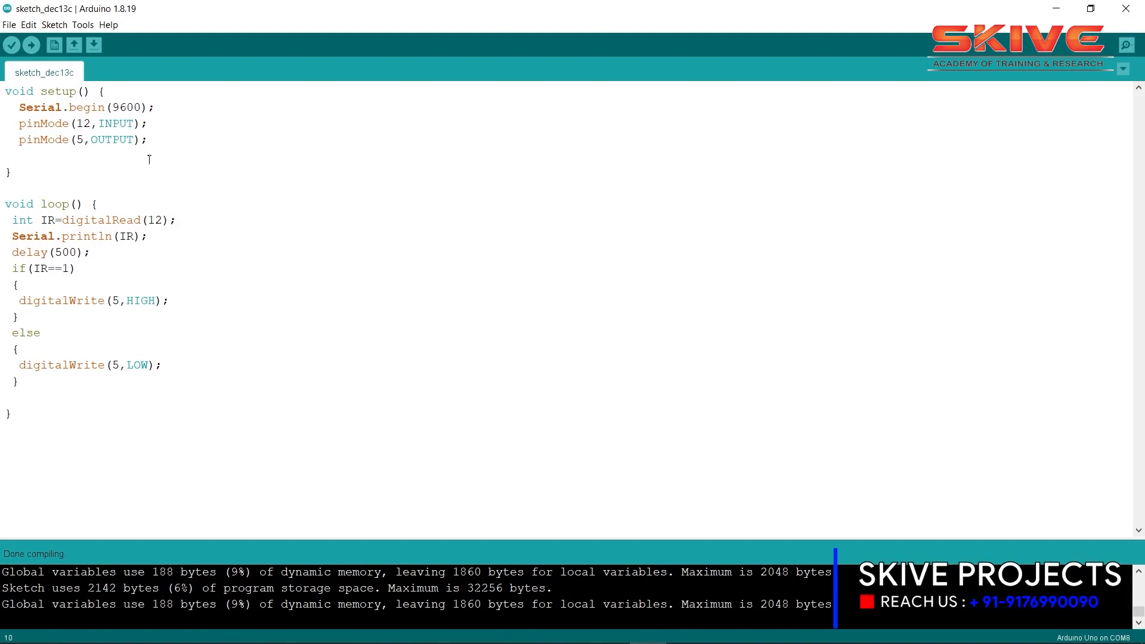
left_click_drag(154, 109, 13, 109)
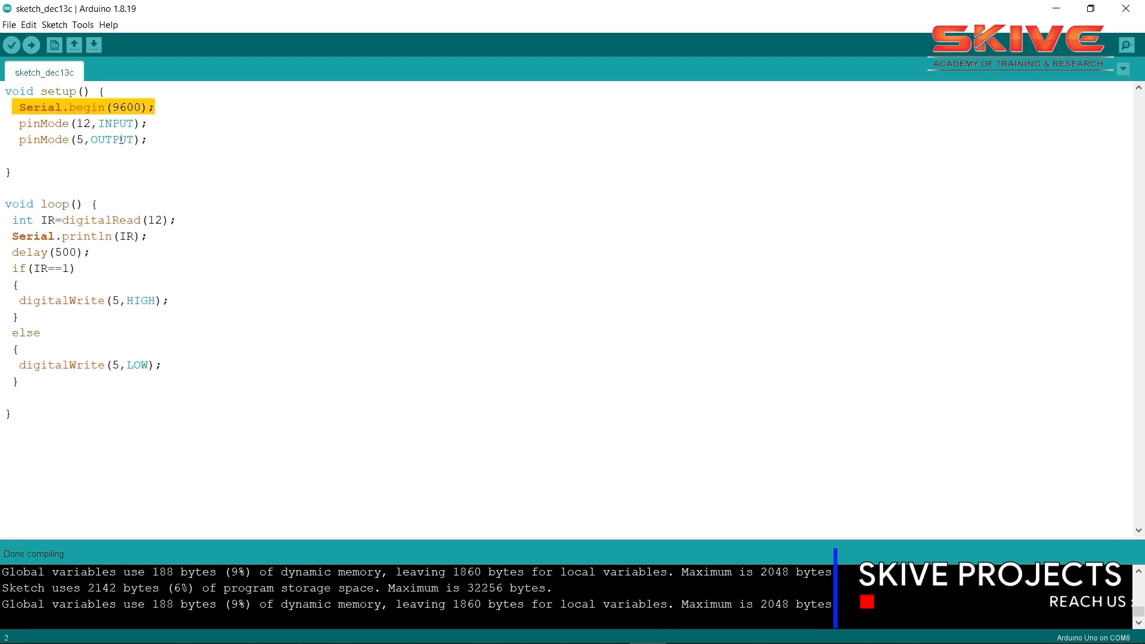
left_click_drag(147, 123, 84, 124)
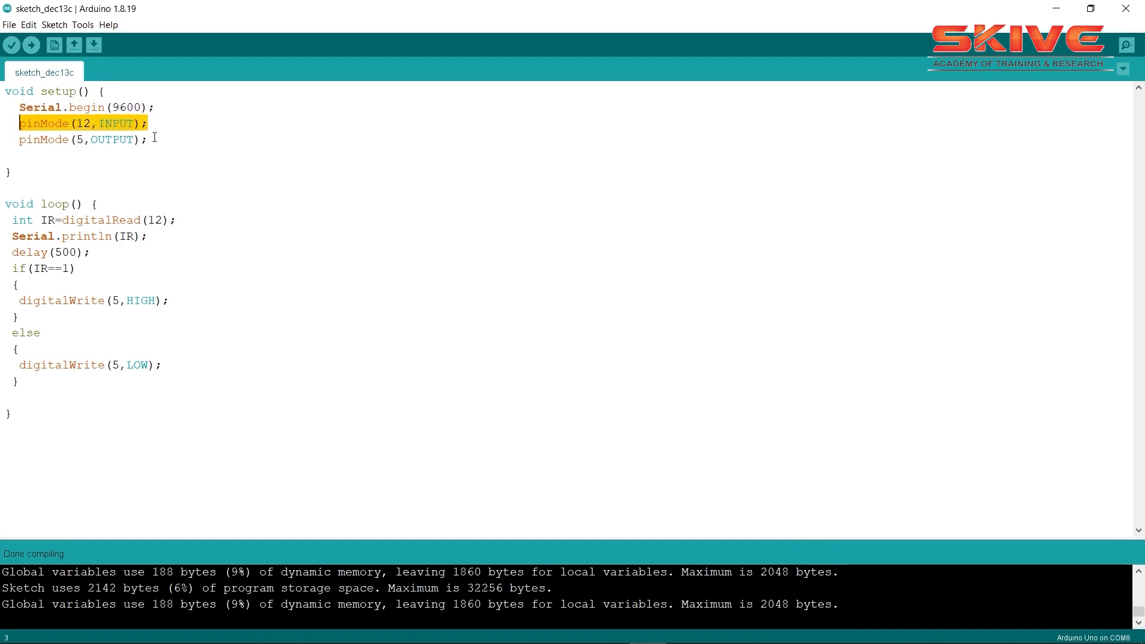
left_click_drag(155, 138, 58, 139)
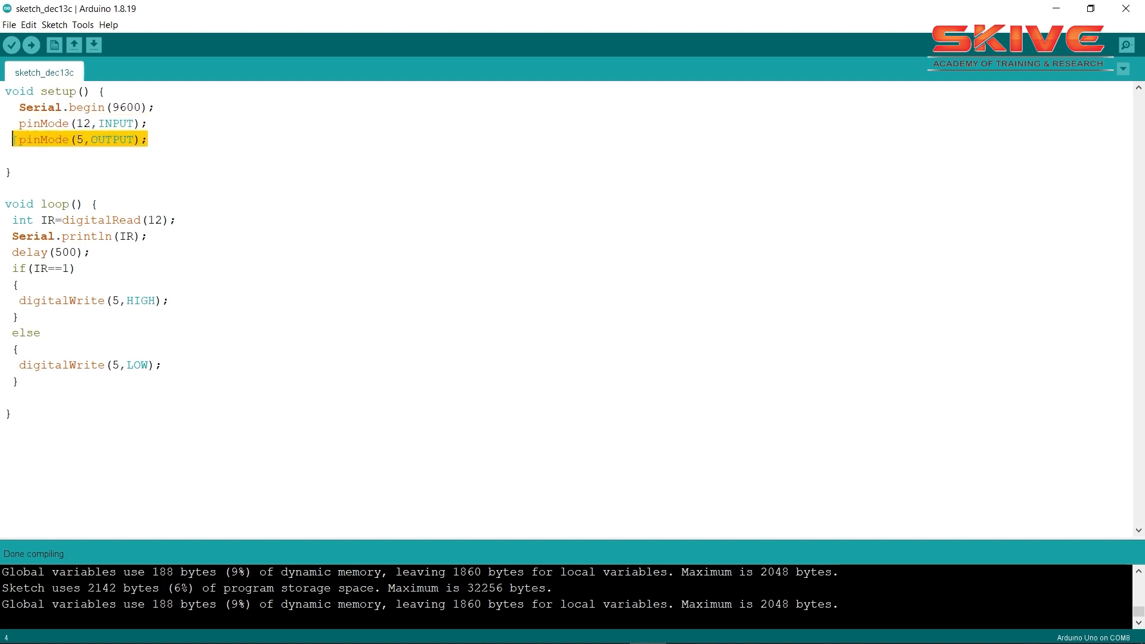
Step: Examine the loop function's pin 12 reading, serial output, delay and the if/else branches controlling pin 5
left_click(178, 220)
left_click_drag(163, 220, 41, 220)
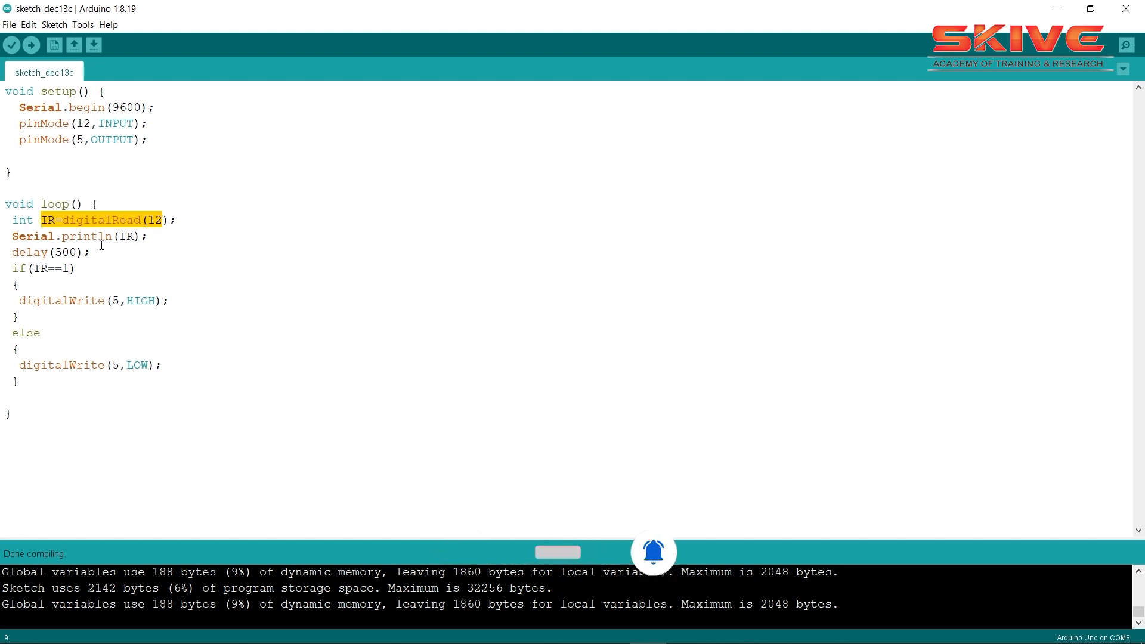
left_click_drag(157, 229, 20, 231)
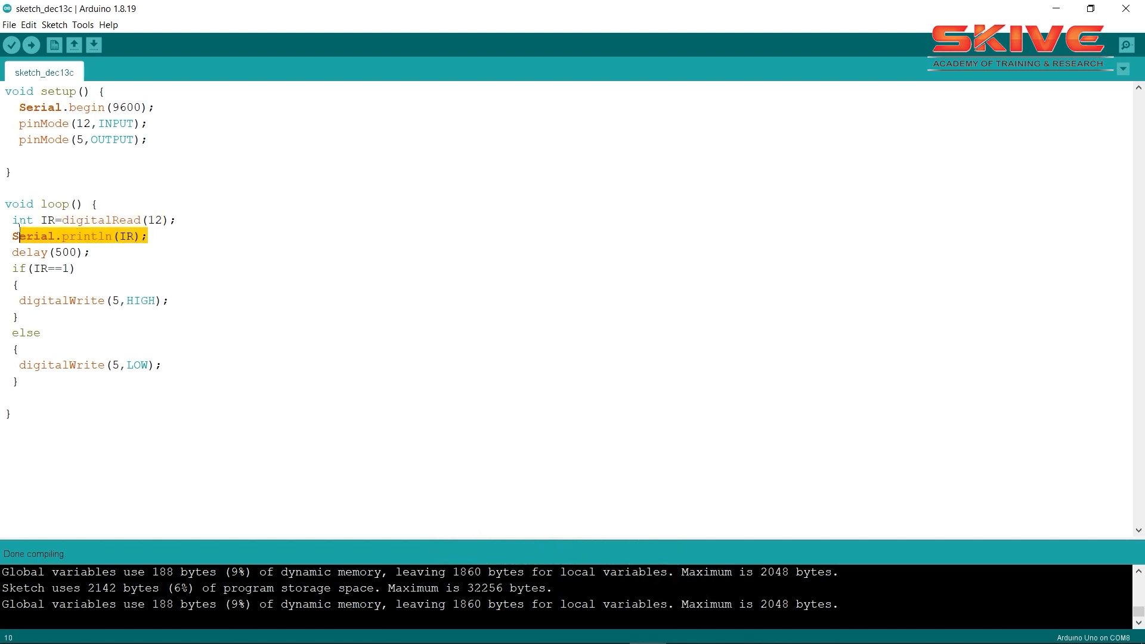
left_click_drag(99, 254, 30, 270)
left_click_drag(112, 310, 39, 298)
left_click(130, 327)
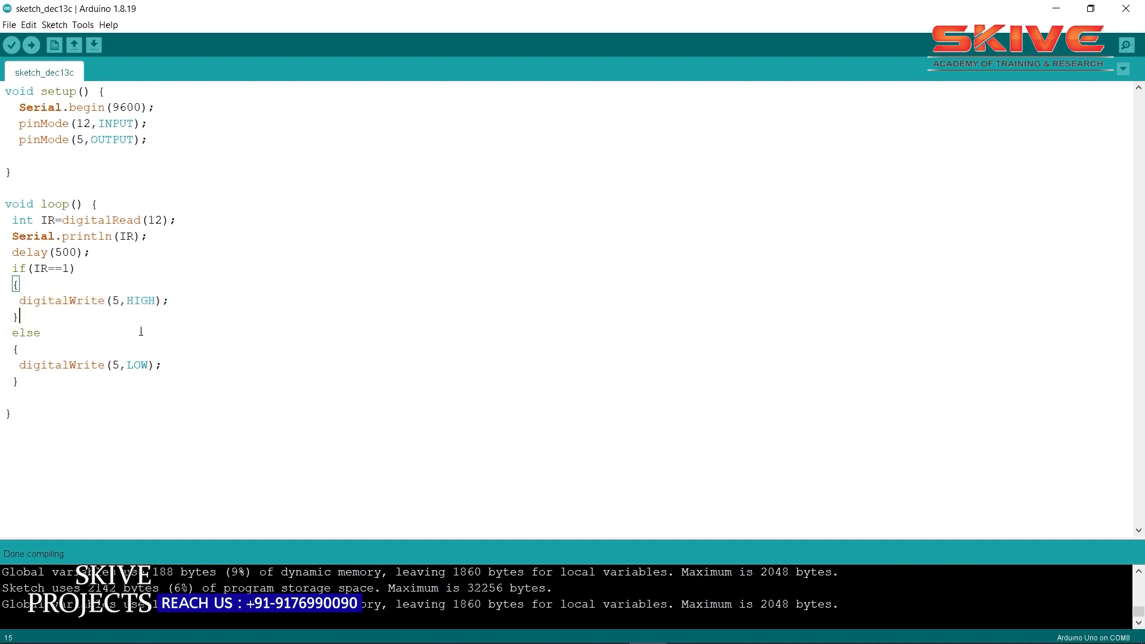
left_click_drag(155, 364, 40, 364)
left_click(246, 286)
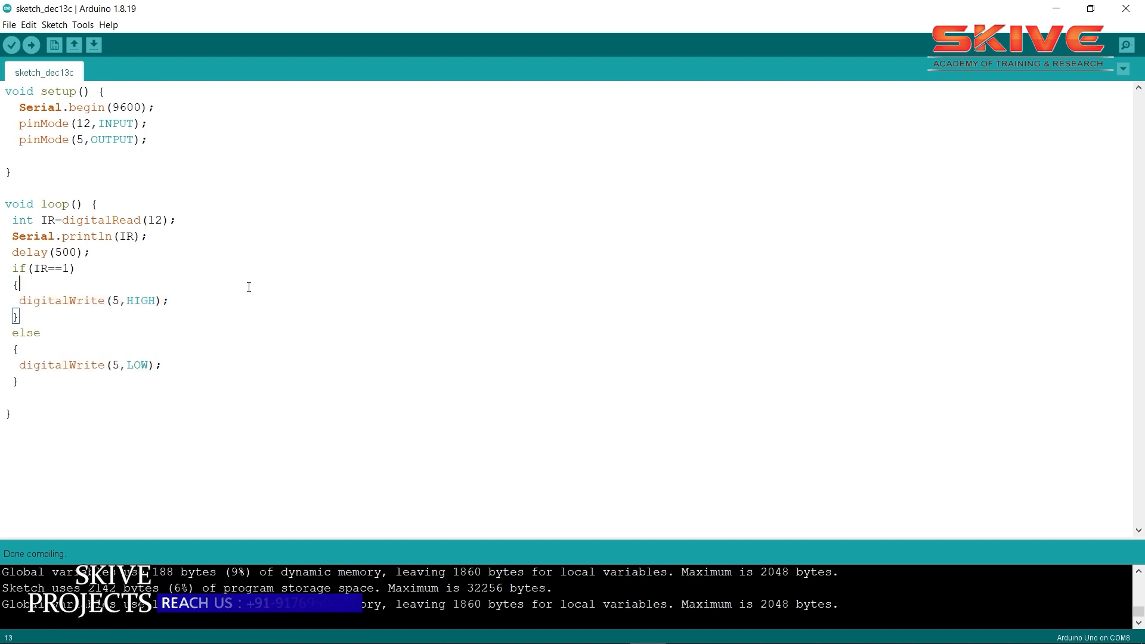
left_click(11, 26)
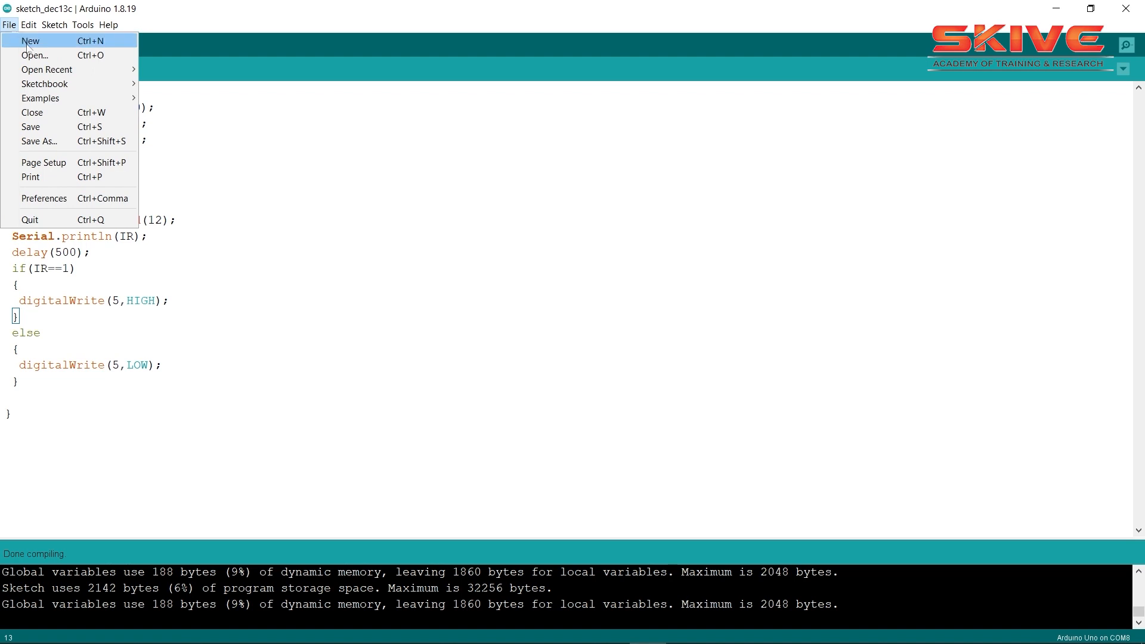
left_click(53, 141)
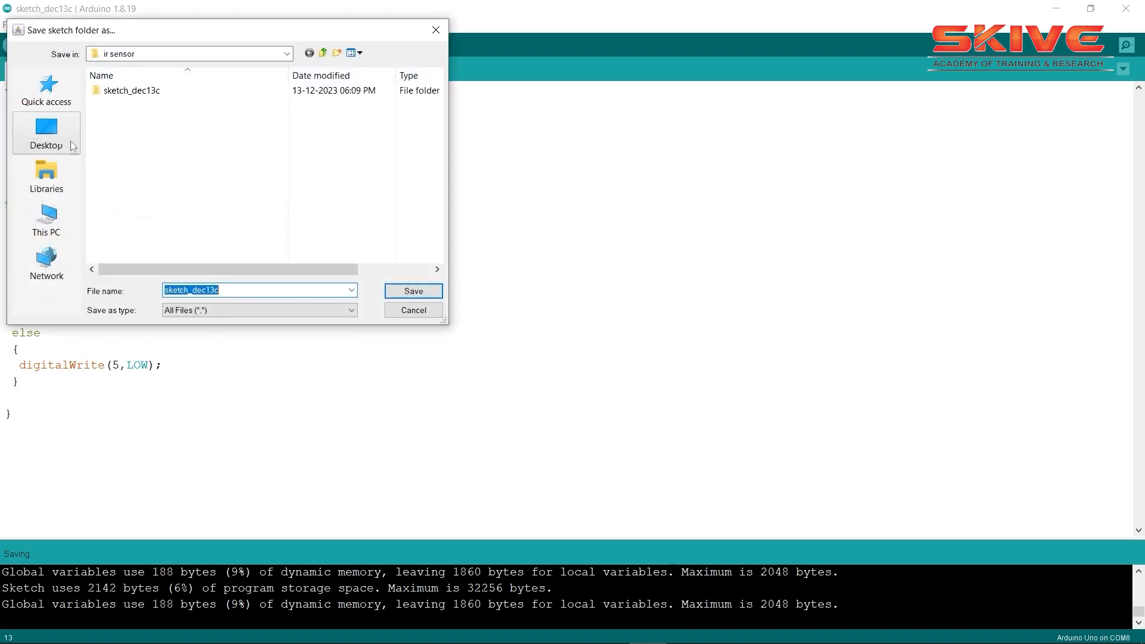
left_click(47, 135)
scroll(198, 171, "down", 5)
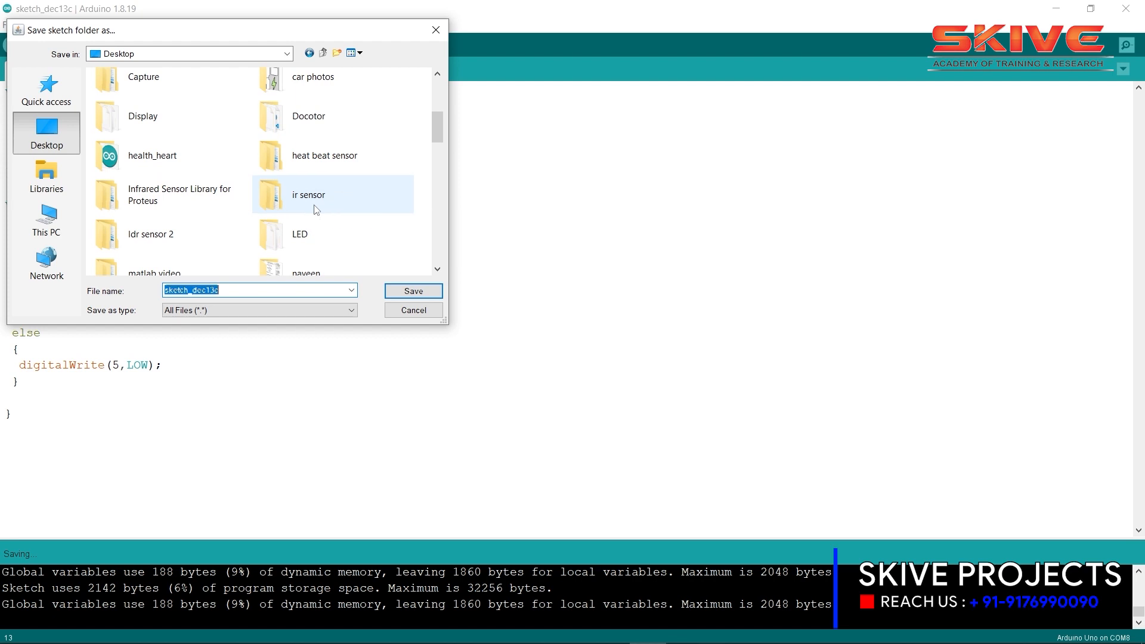
left_click(314, 206)
double_click(314, 206)
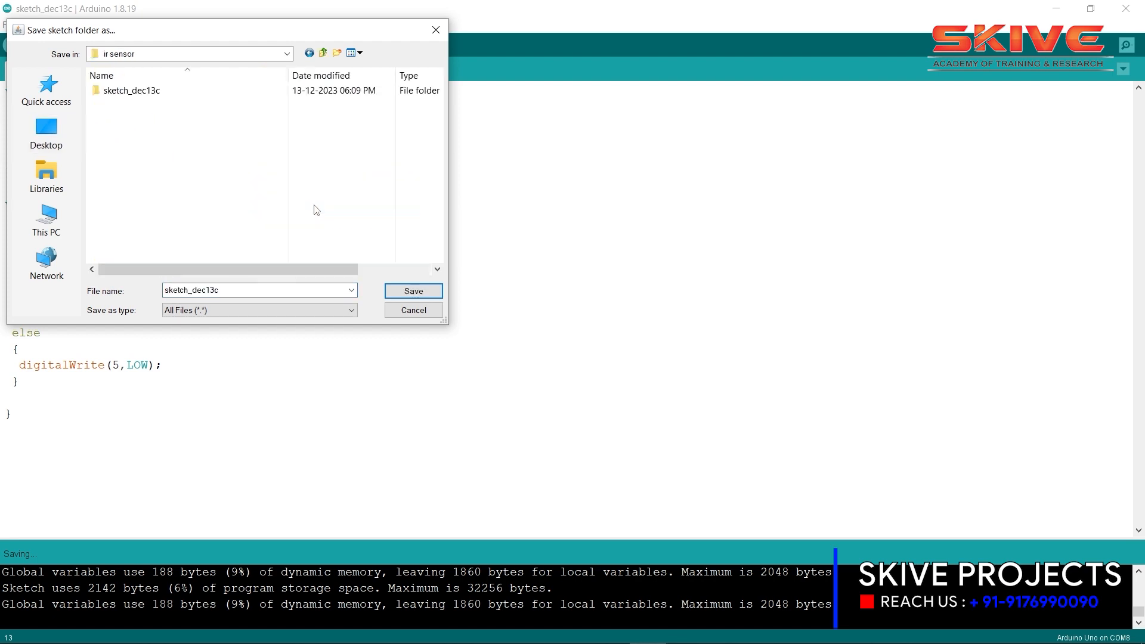
left_click(433, 31)
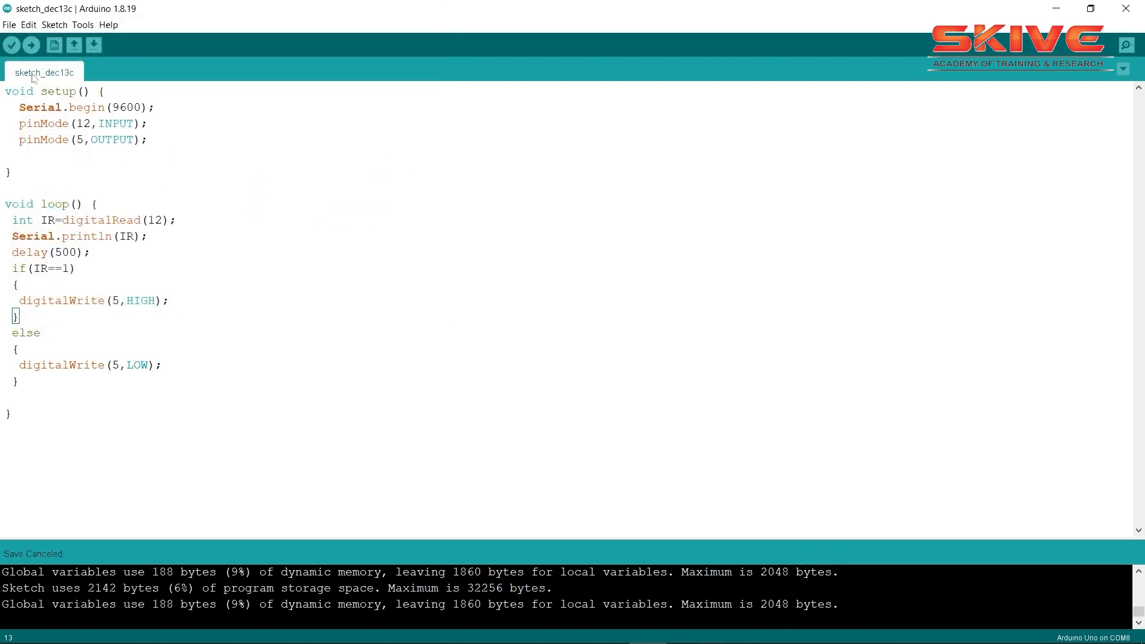
Step: Verify the sketch_dec13c sketch and export its compiled binary
left_click(12, 46)
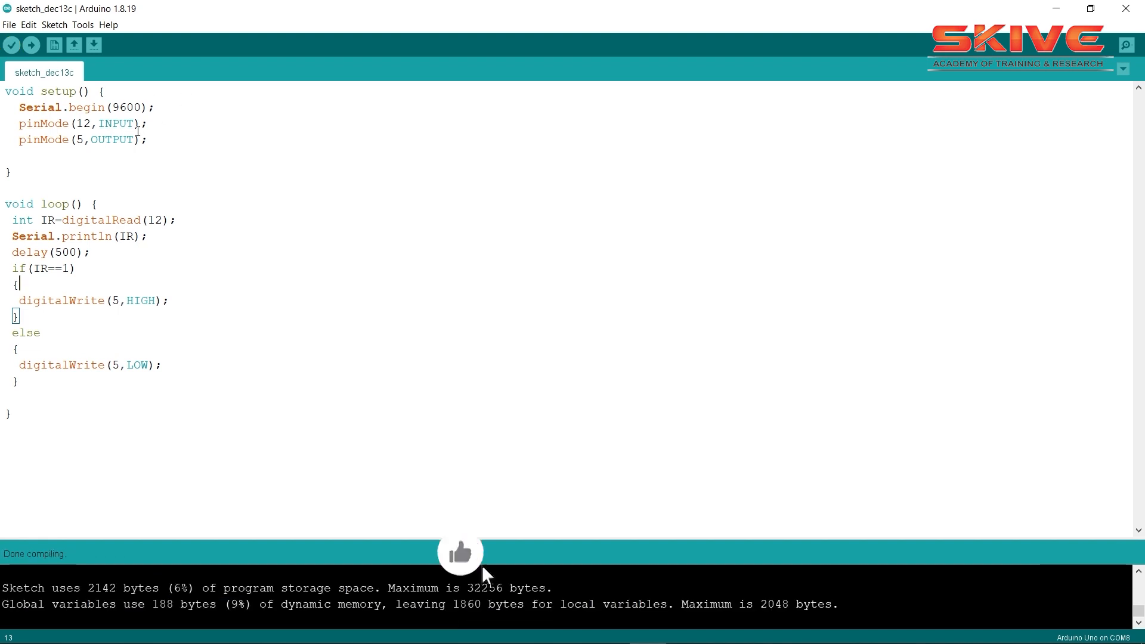
left_click(54, 24)
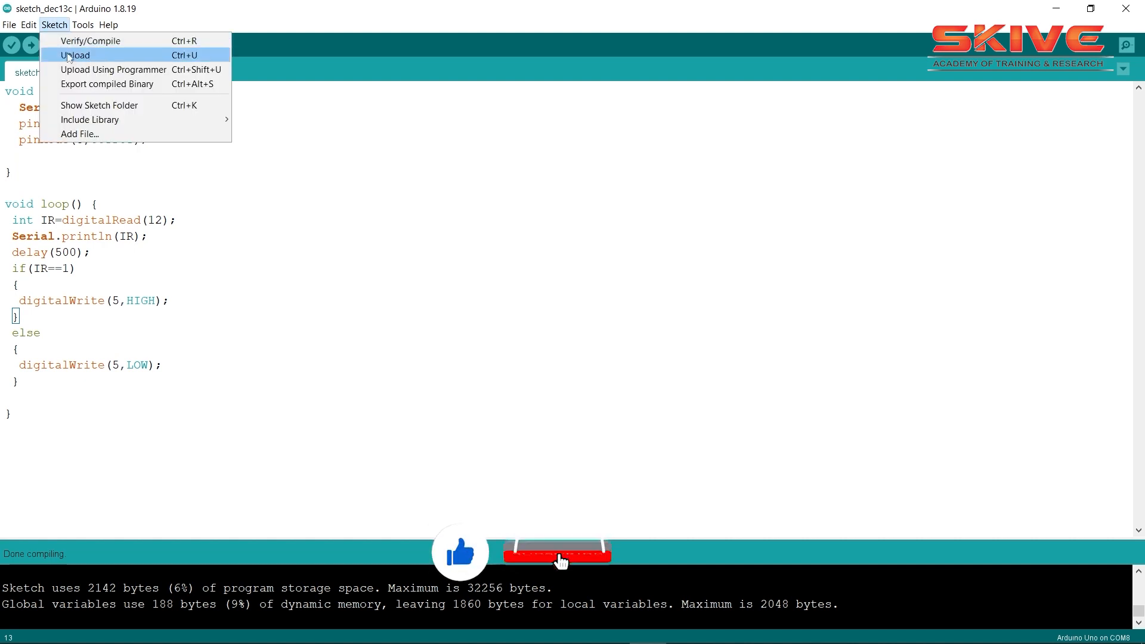
left_click(84, 84)
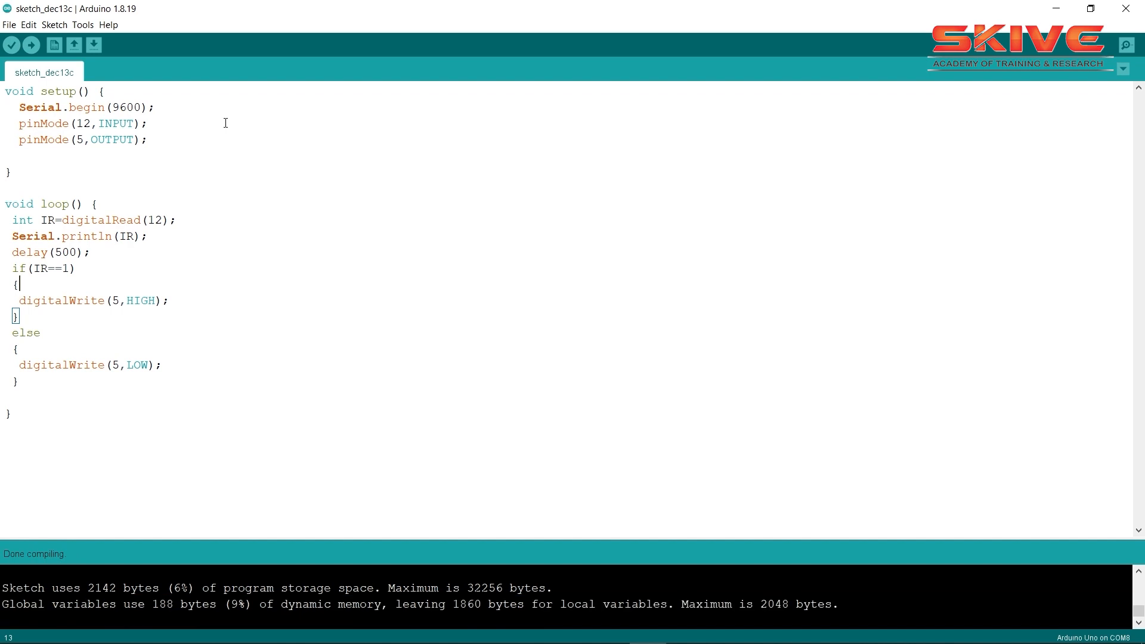
Step: Leave the Arduino IDE for Proteus, then open Chrome with a user profile and search Google for "ir sensor proteus library"
left_click(1058, 12)
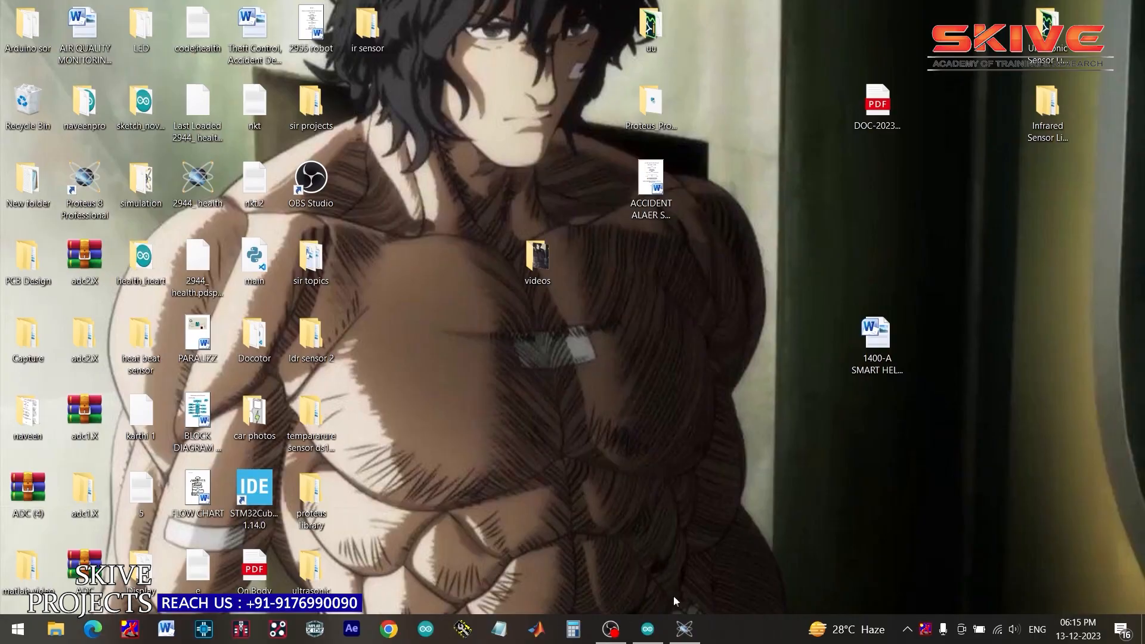
left_click(685, 628)
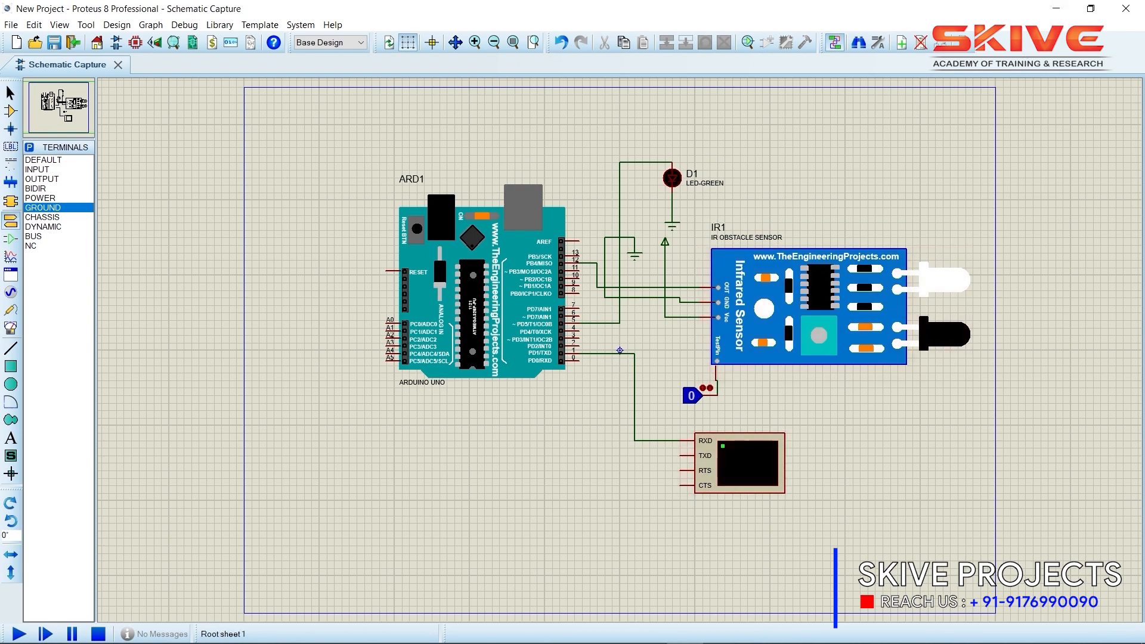
mouse_move(674, 633)
left_click(388, 628)
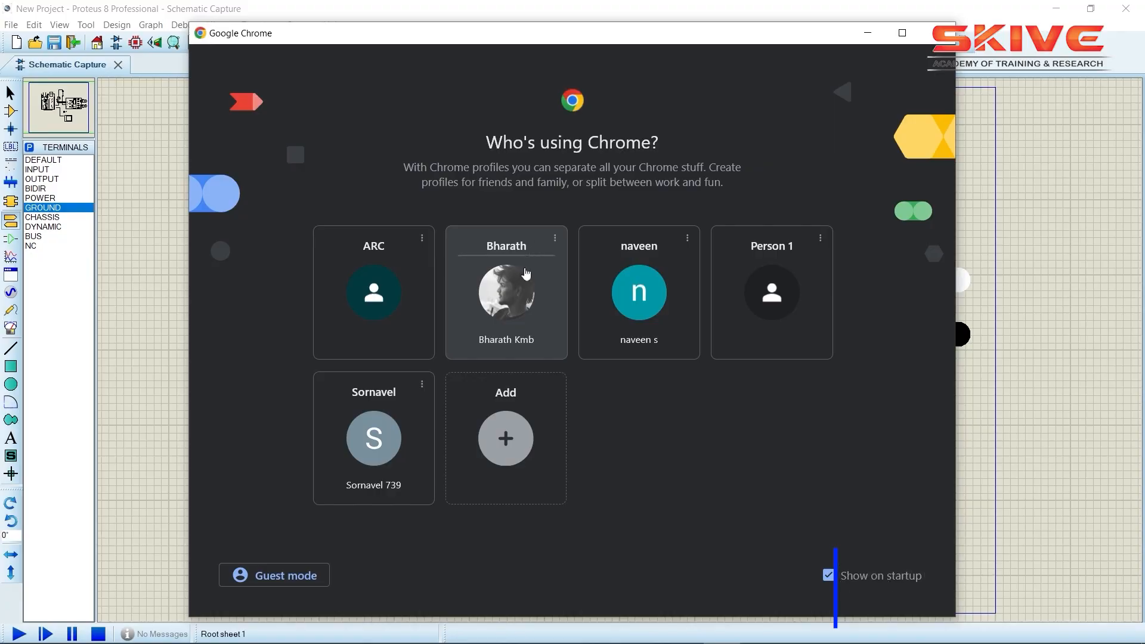
left_click(519, 278)
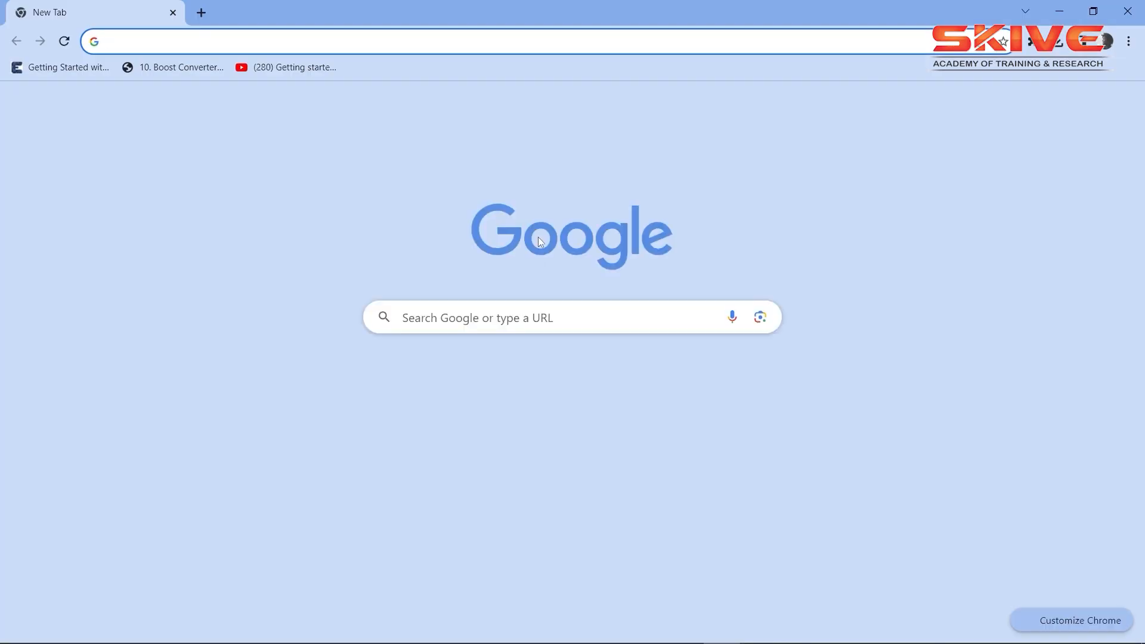
left_click(524, 317)
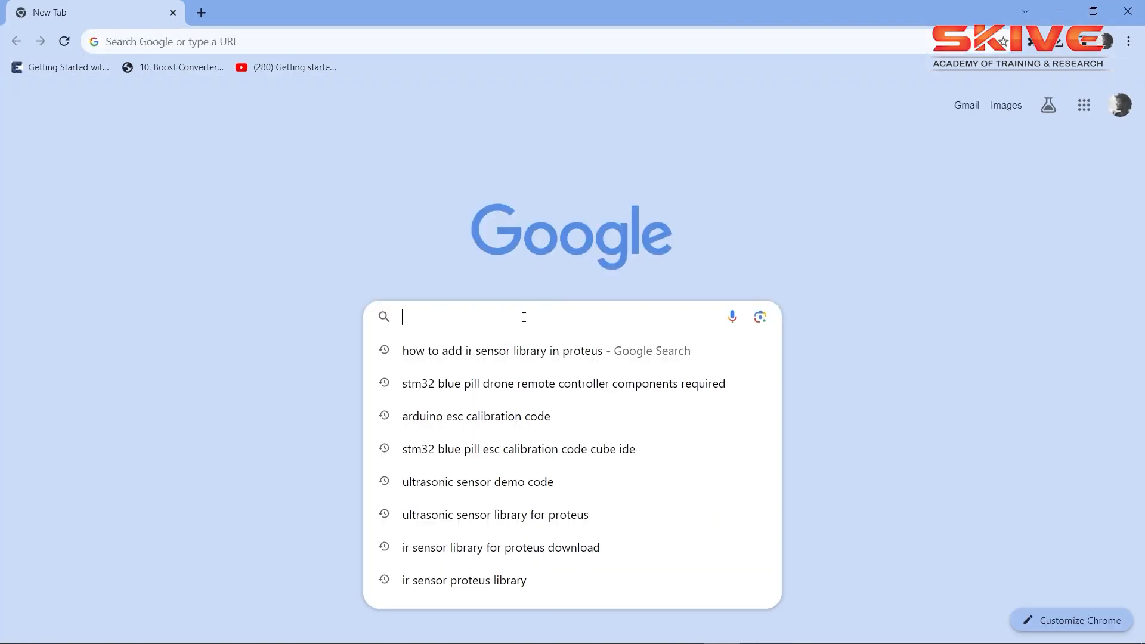
type("ir sensor proteus library")
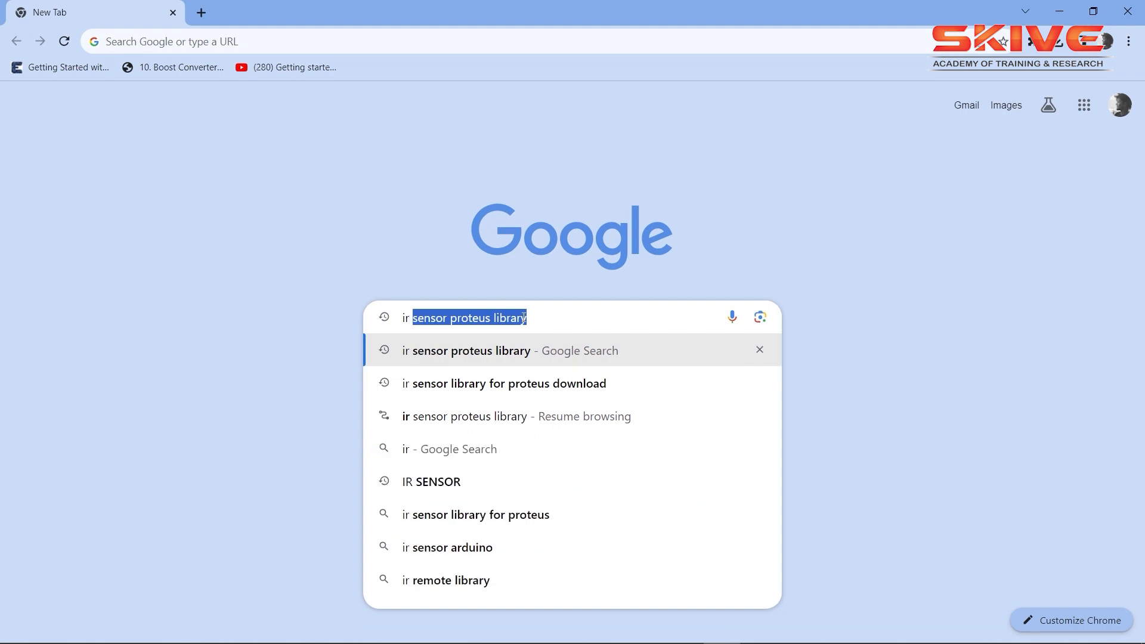
left_click(482, 356)
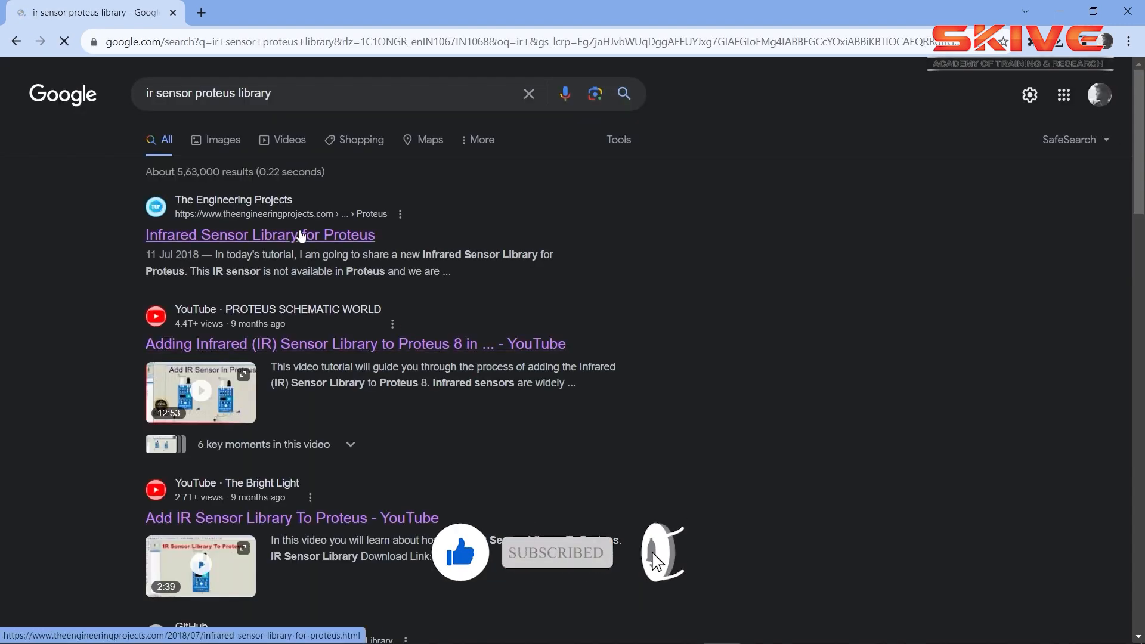
Step: Open The Engineering Projects' "Infrared Sensor Library for Proteus" article and follow its library files download link
left_click(302, 234)
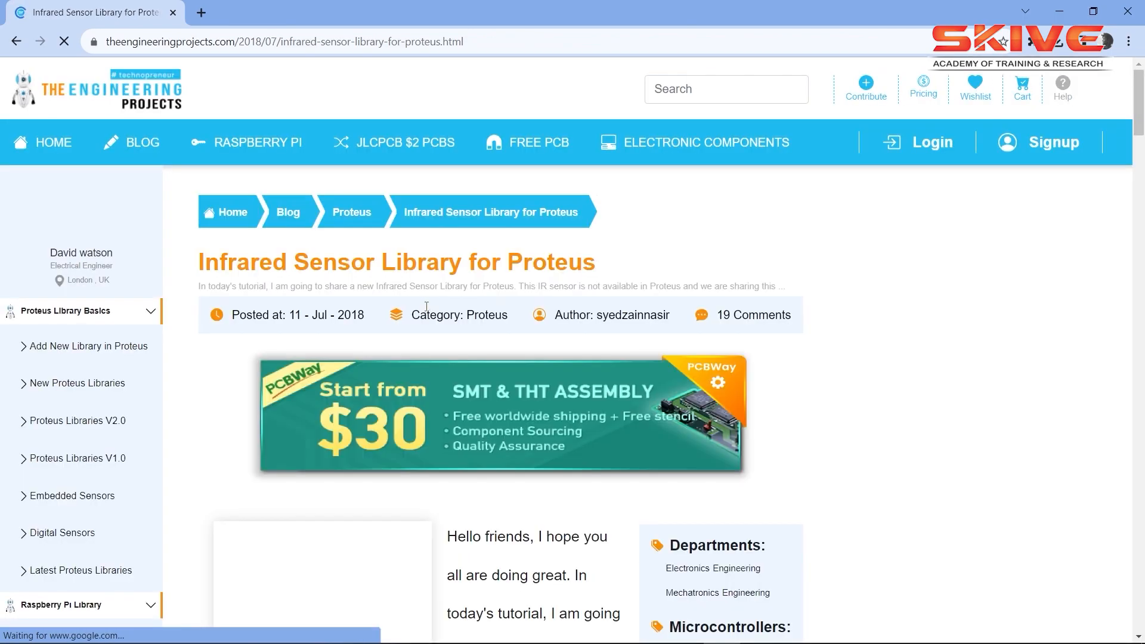
scroll(528, 331, "down", 1)
scroll(529, 332, "down", 10)
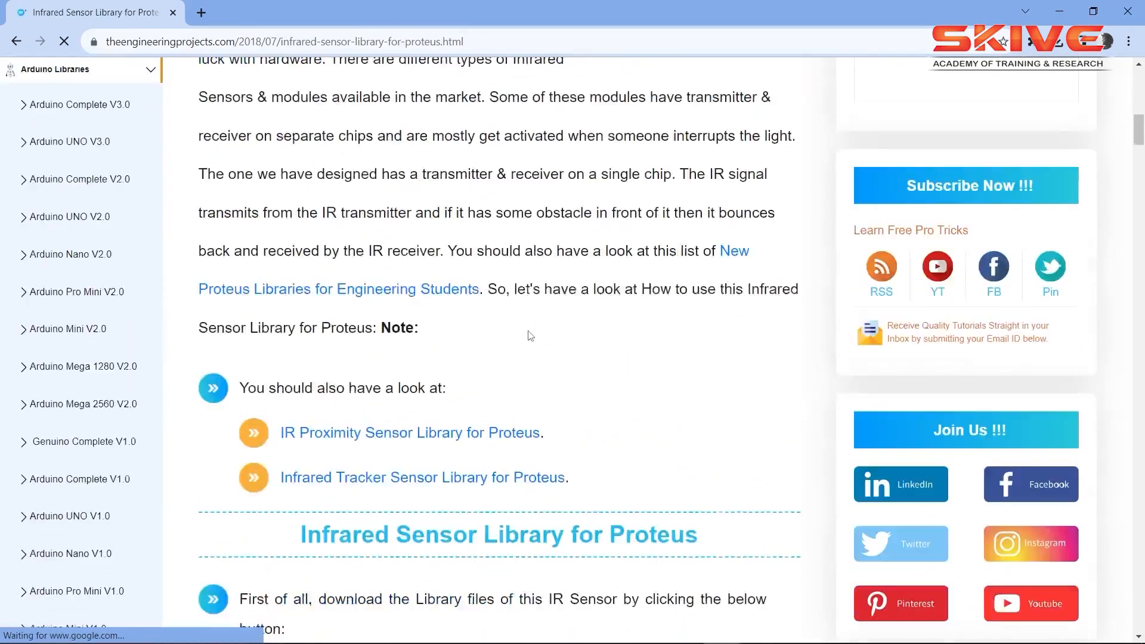
scroll(529, 331, "down", 8)
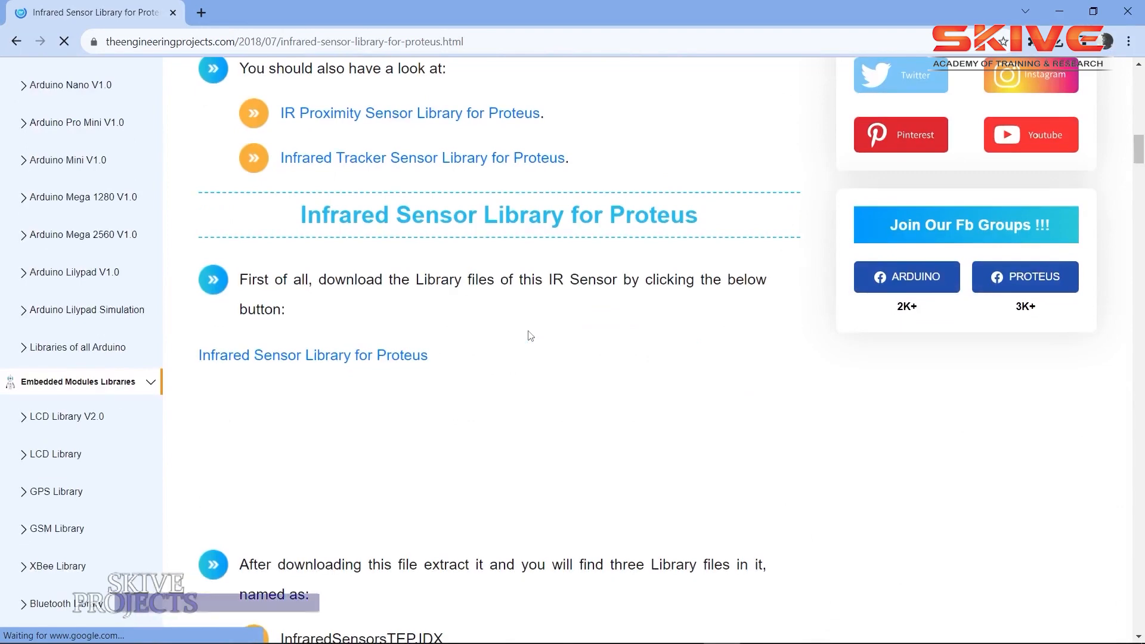
left_click(356, 326)
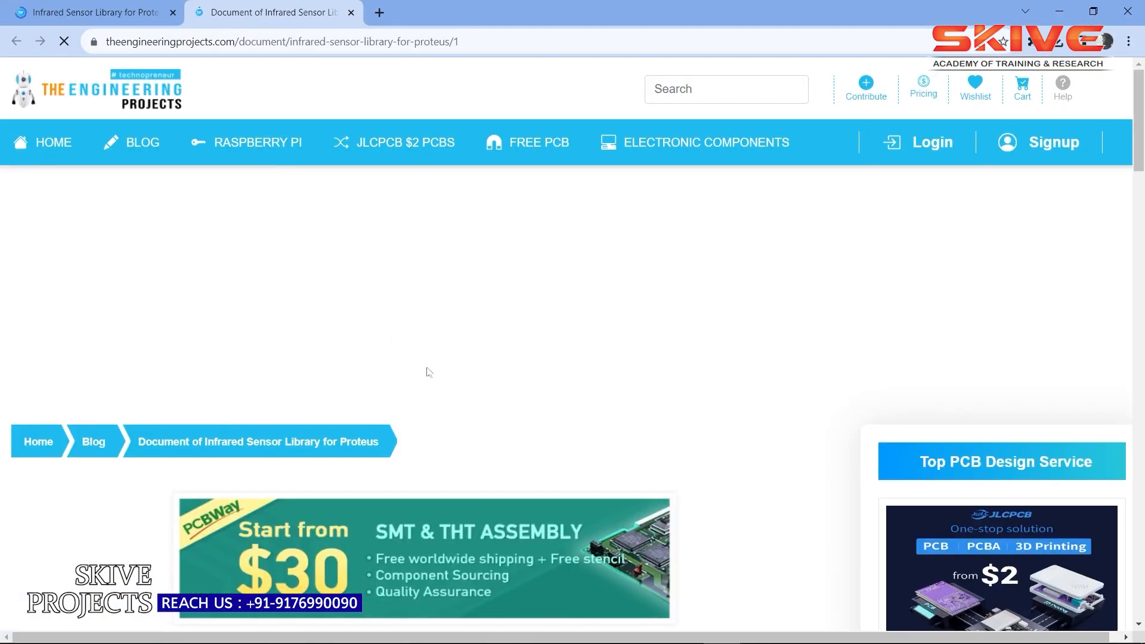
Step: Download the Infrared Sensor Library for Proteus document once the countdown ends, dismiss the ad and open the downloaded zip archive
scroll(435, 388, "down", 6)
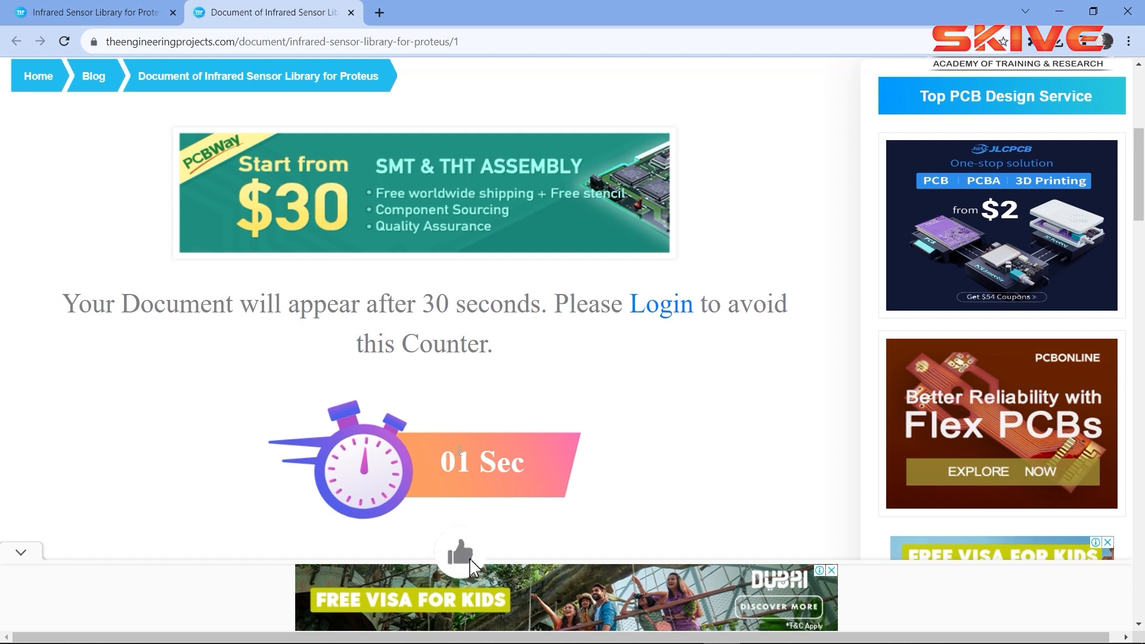
scroll(479, 453, "down", 1)
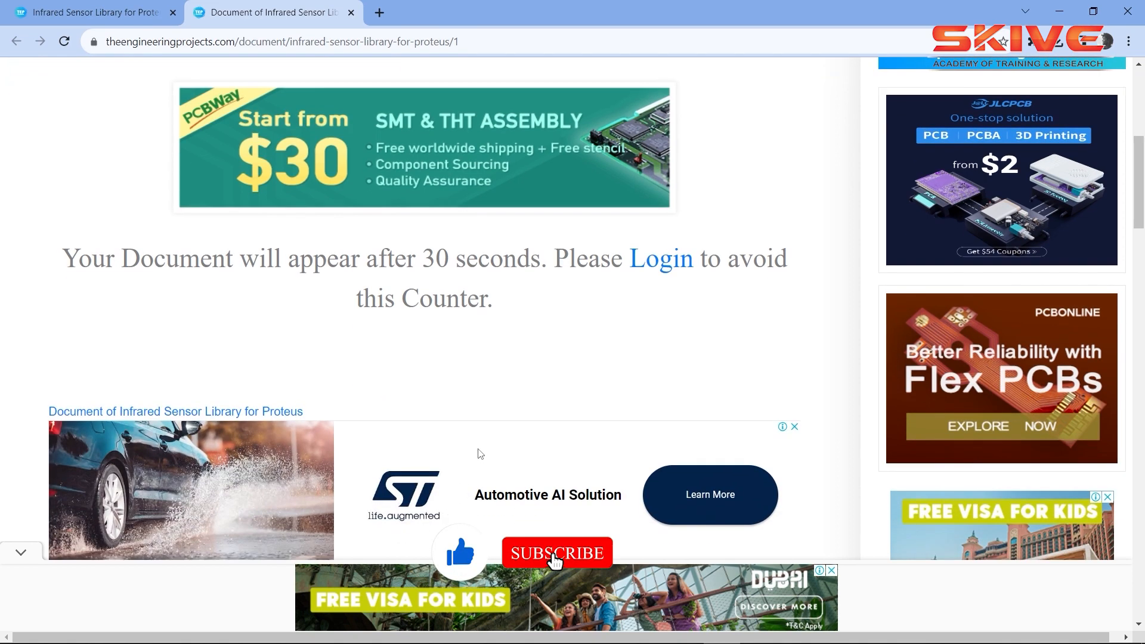
left_click(205, 411)
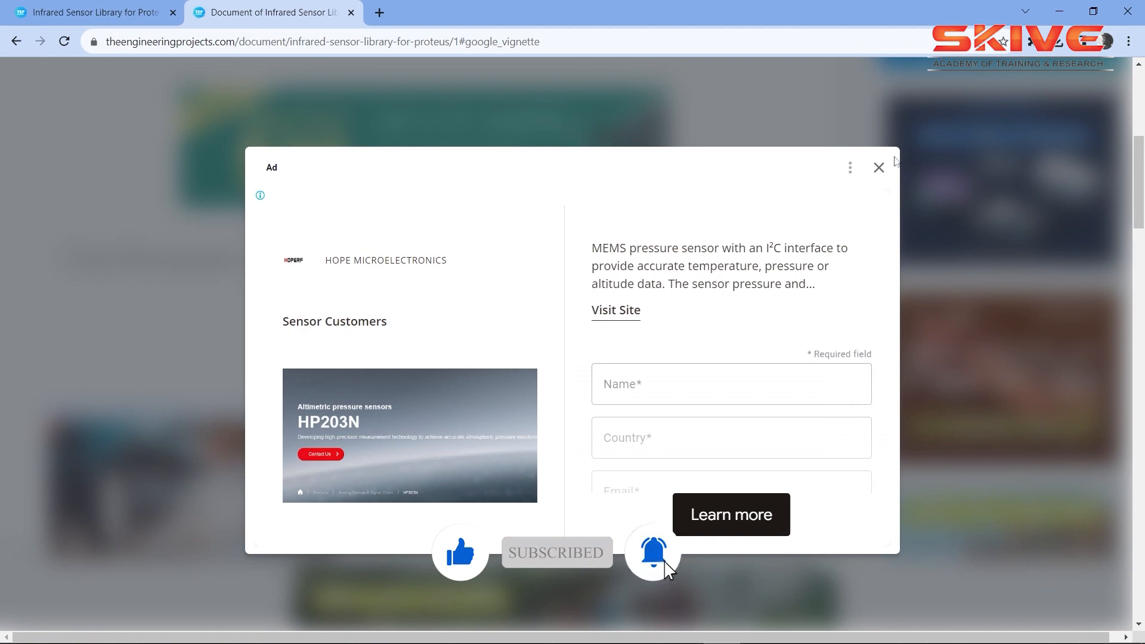
left_click(879, 170)
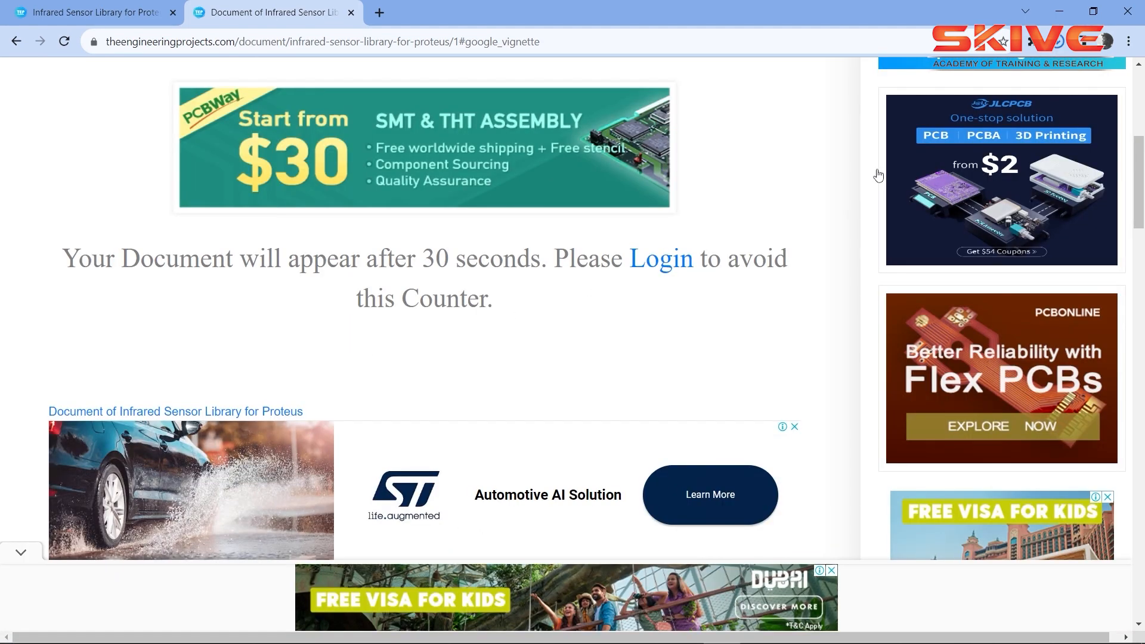
left_click(1059, 44)
left_click(915, 109)
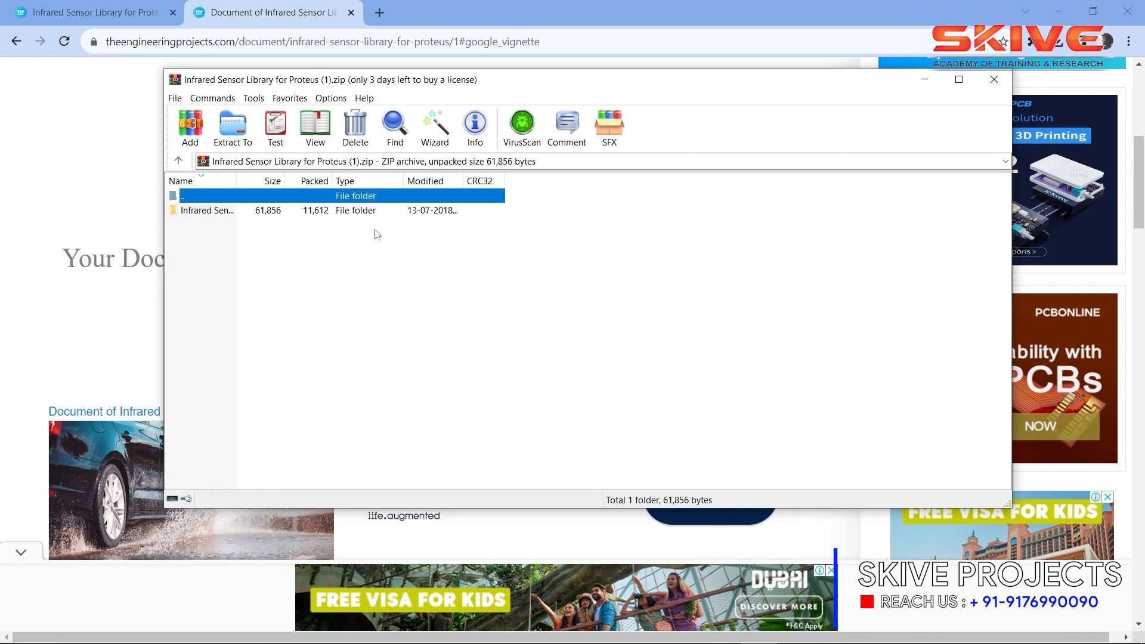
Step: Examine the LIB, IDX, HEX and DSN files in the archive's Infrared Sensor Library for Proteus folder, selecting them all, and close the archive
left_click(356, 211)
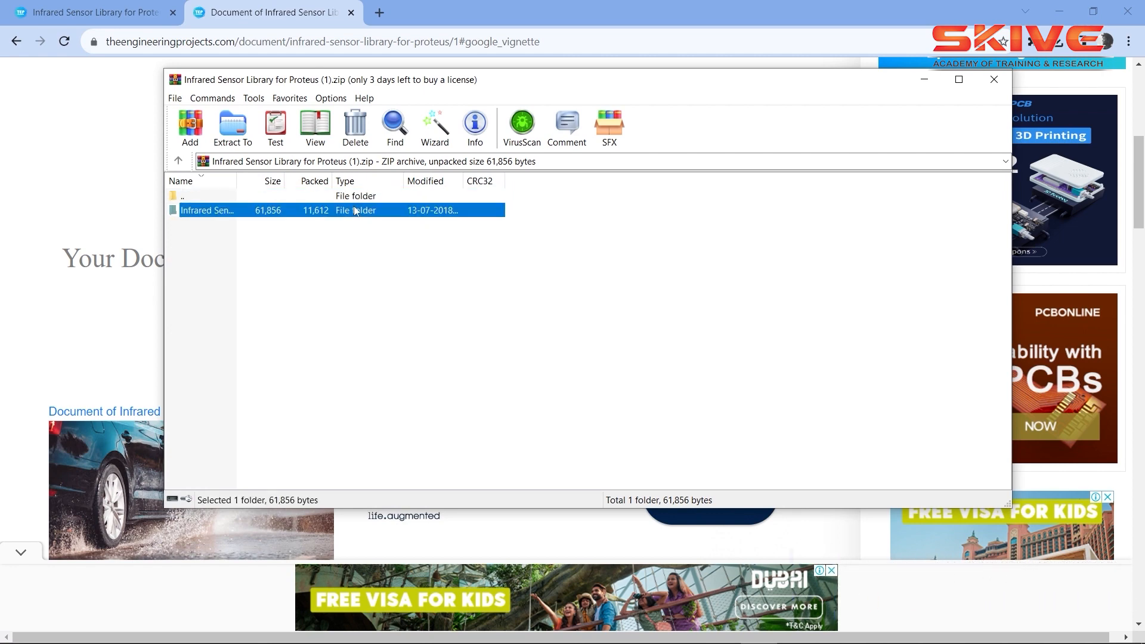
right_click(356, 212)
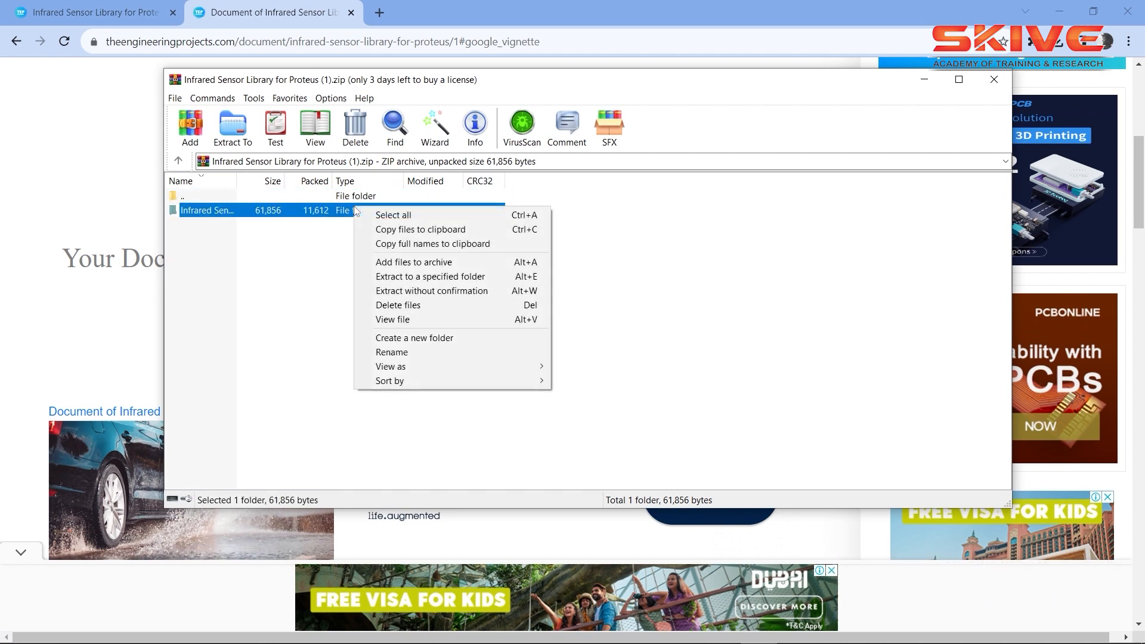
left_click(330, 251)
left_click(302, 216)
right_click(302, 216)
left_click(279, 258)
double_click(259, 214)
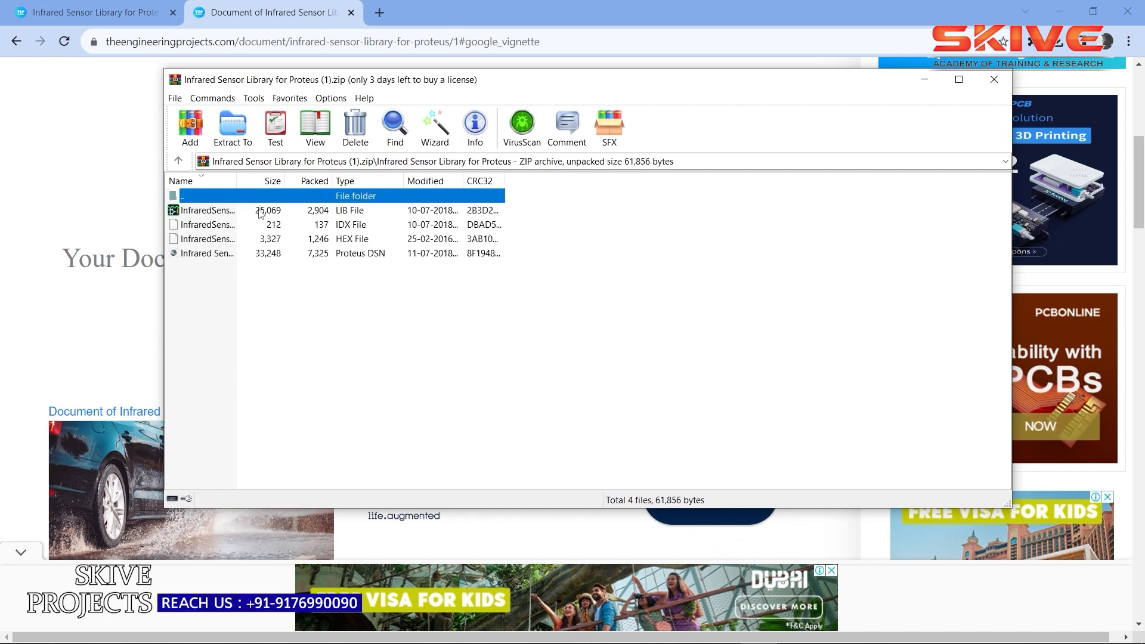
left_click_drag(279, 225, 276, 224)
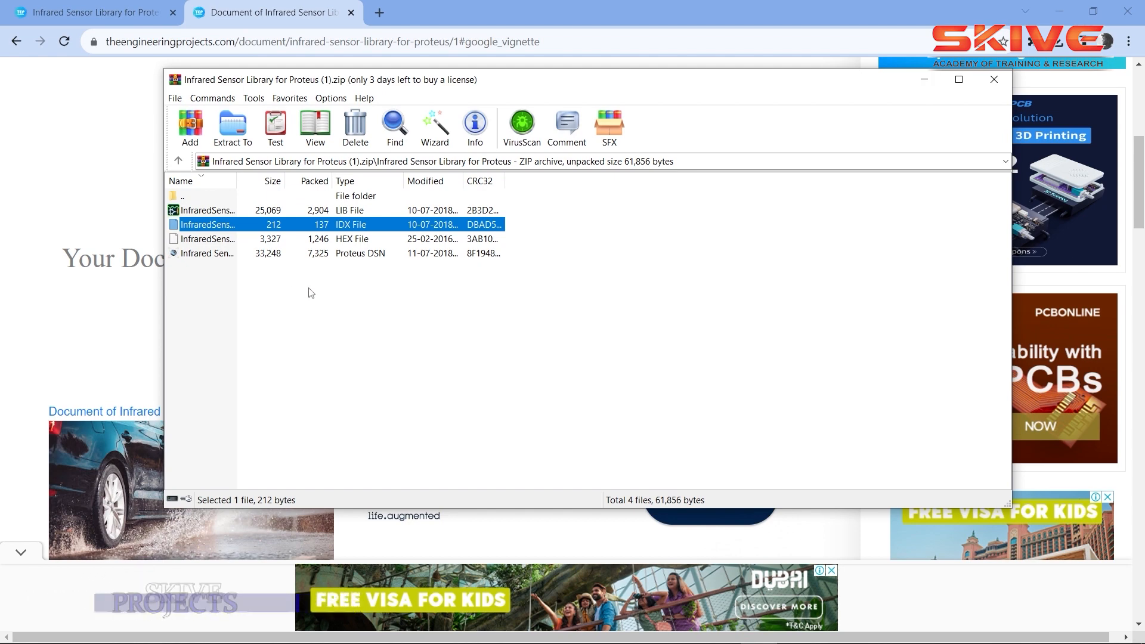
key("ctrl+a")
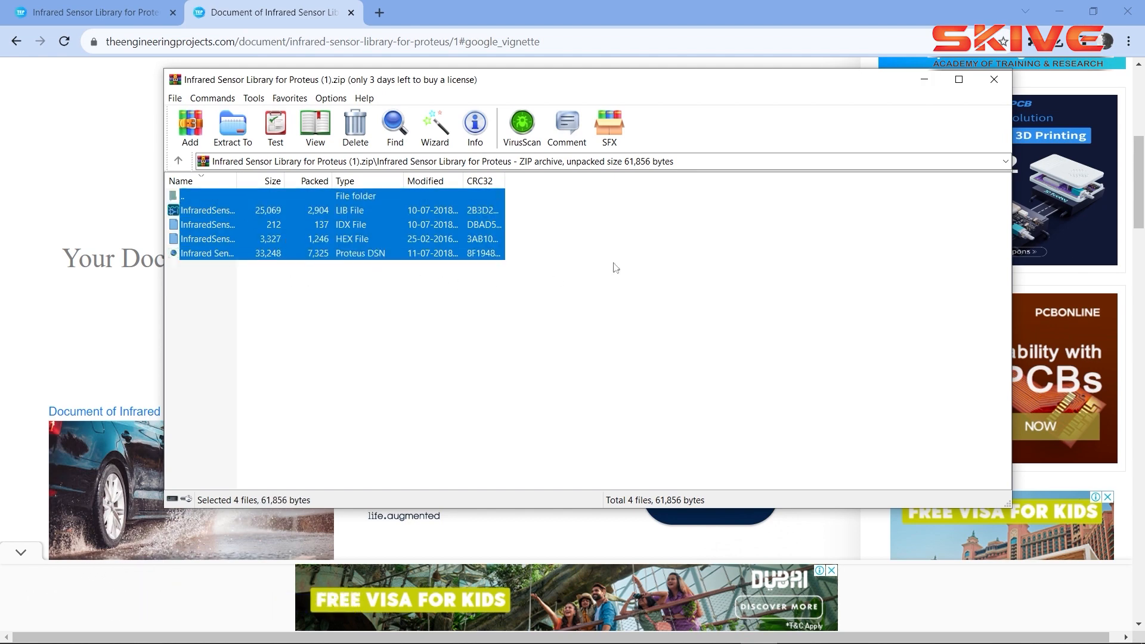
left_click(993, 84)
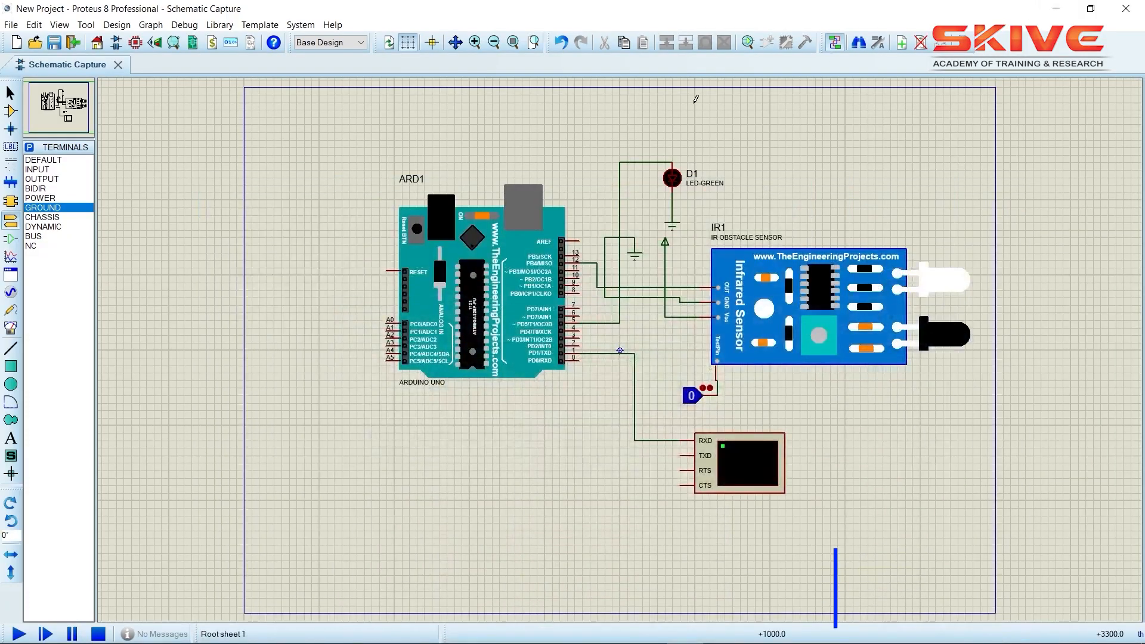
Step: Switch to File Explorer, browse to the Proteus 8 Professional LIBRARY folder under C:\Program Files (x86)\Labcenter Electronics, and close it
left_click(1057, 8)
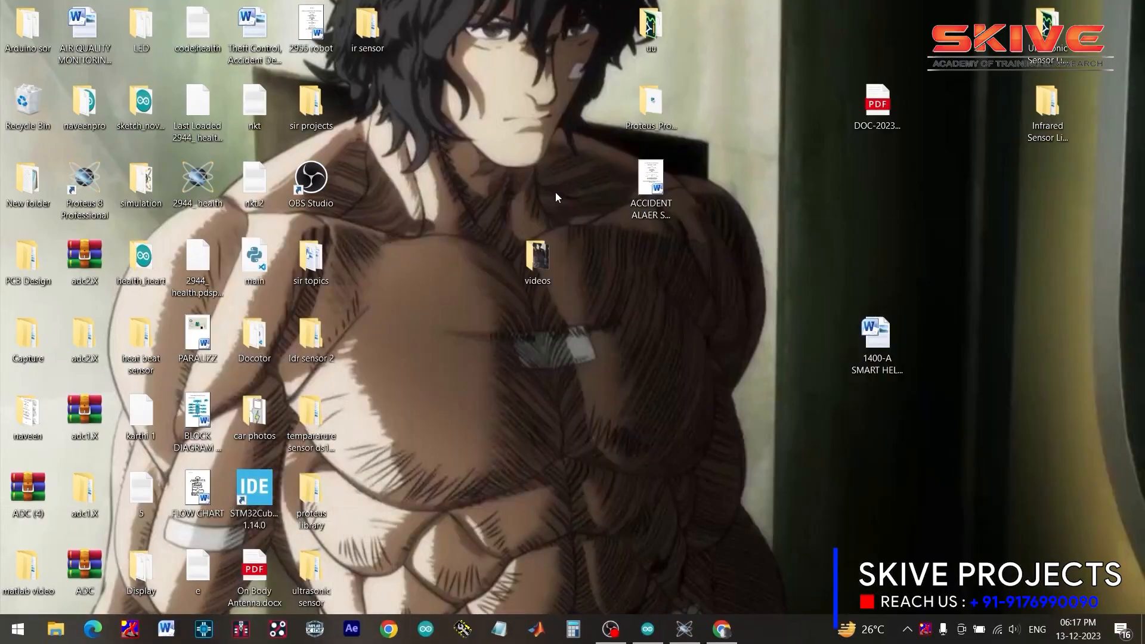
key("super+e")
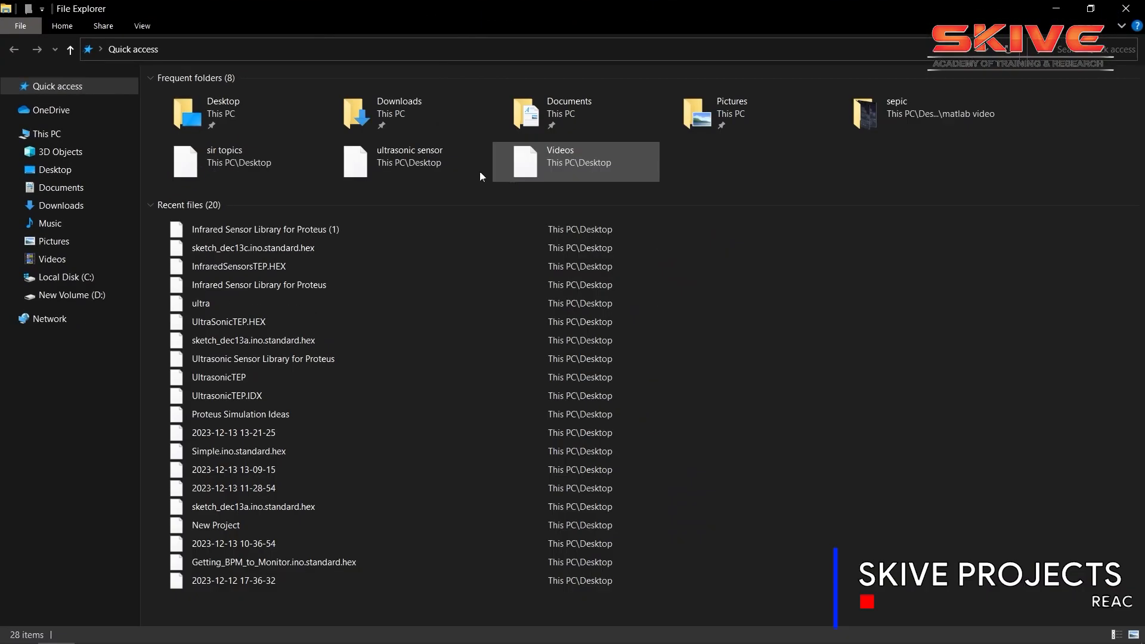
left_click(61, 278)
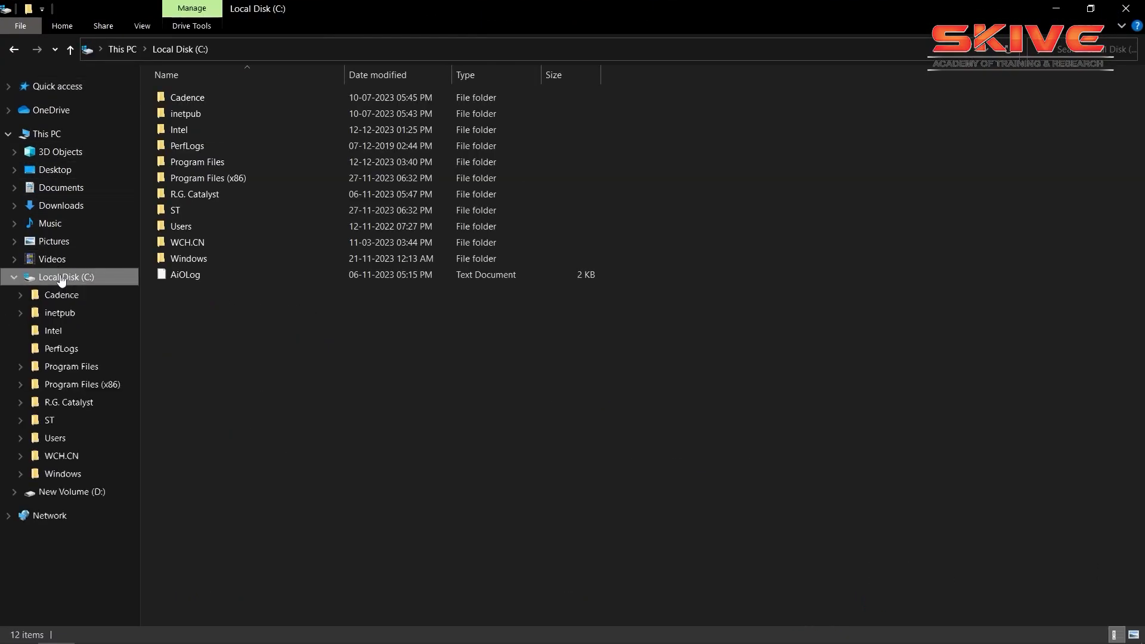
double_click(224, 176)
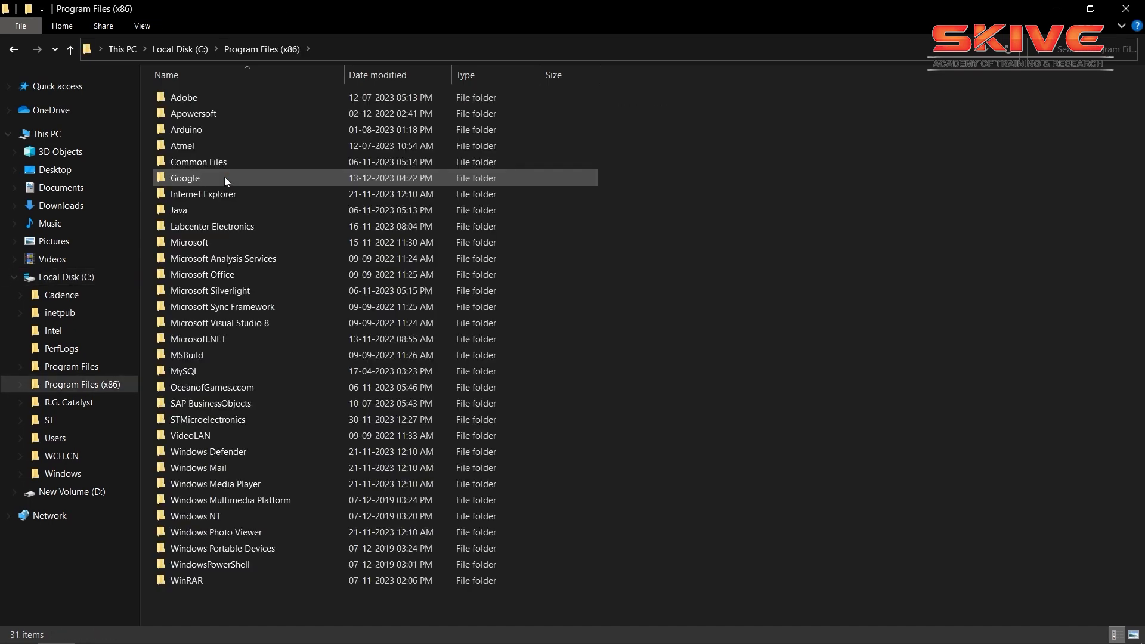
double_click(241, 226)
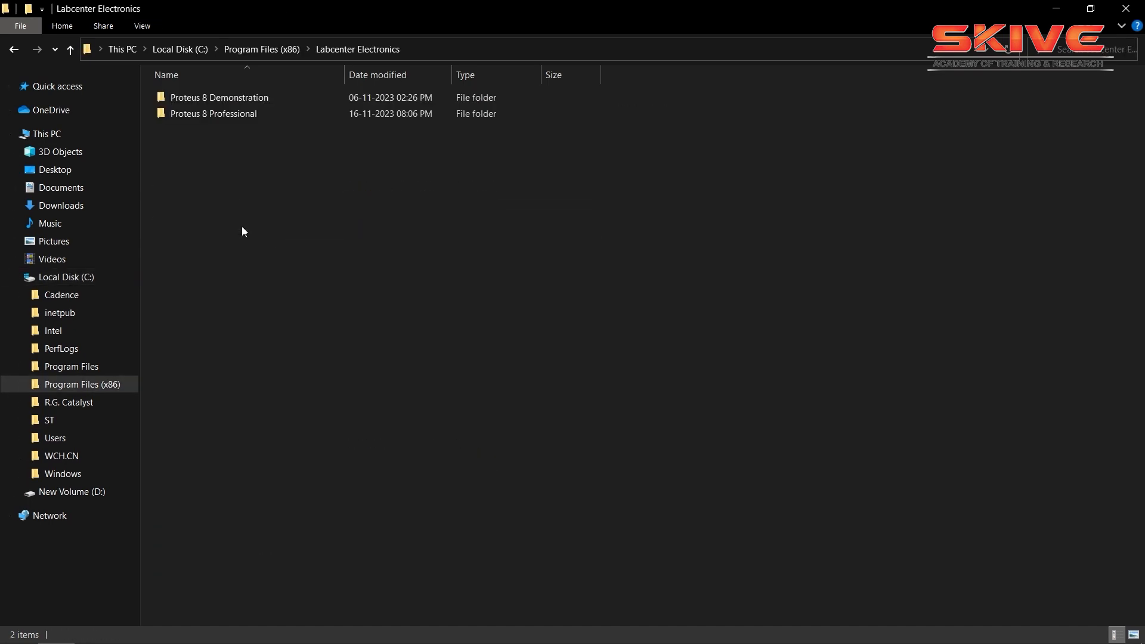
double_click(232, 115)
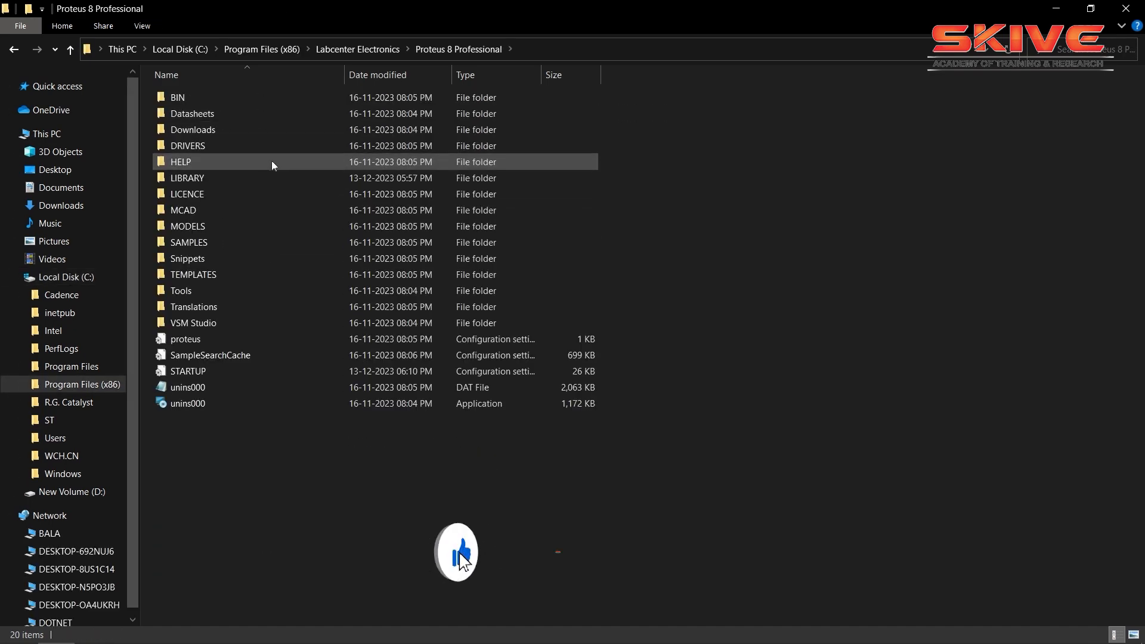
double_click(238, 177)
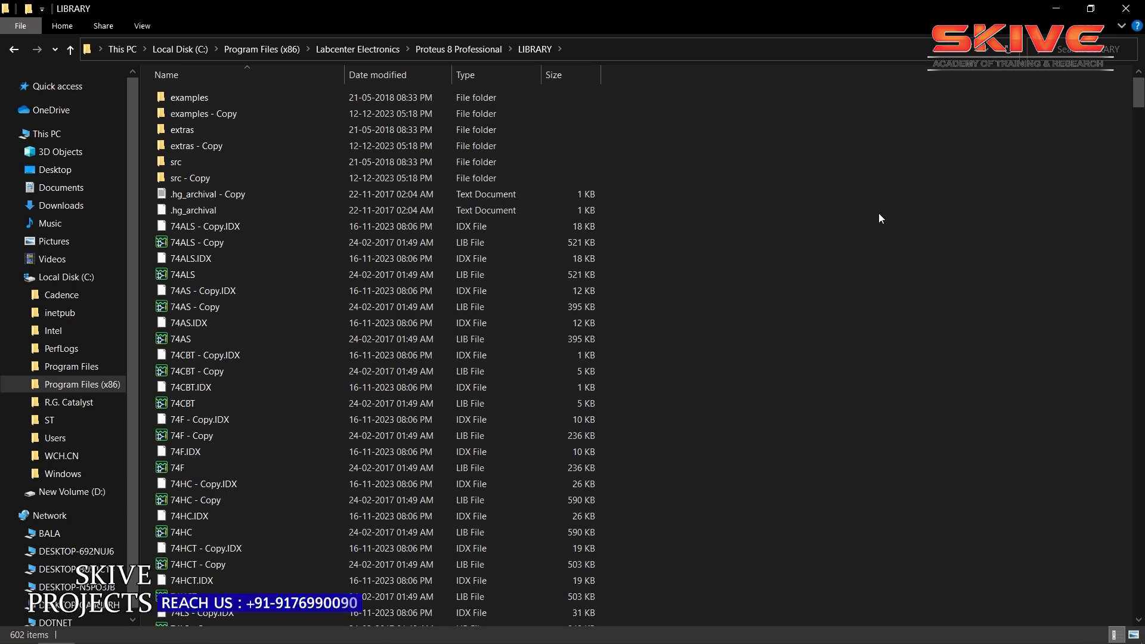
left_click(1124, 11)
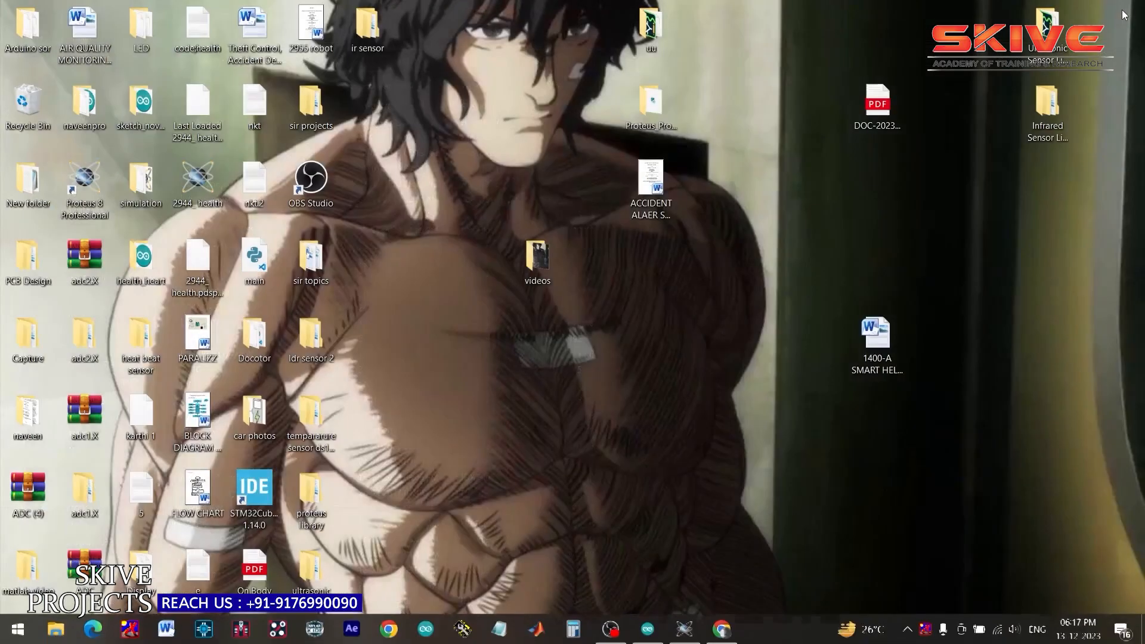
Step: Return to Proteus and load sketch_dec13c.ino.standard.hex from the desktop's ir sensor folder as the Arduino Uno's program file
left_click(685, 629)
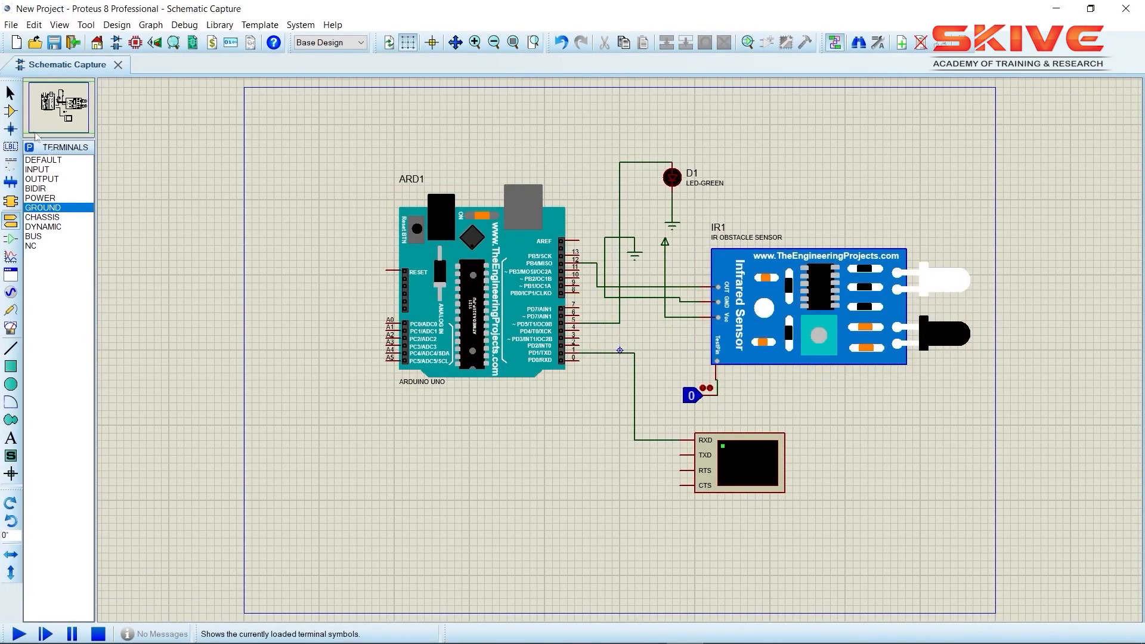
left_click(11, 111)
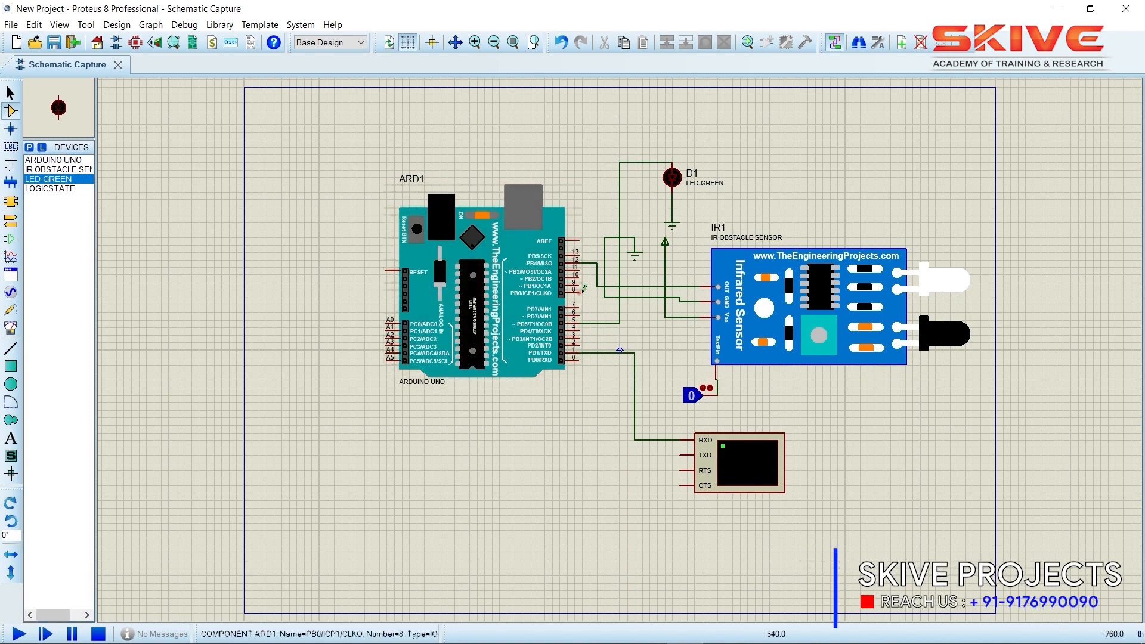
double_click(536, 301)
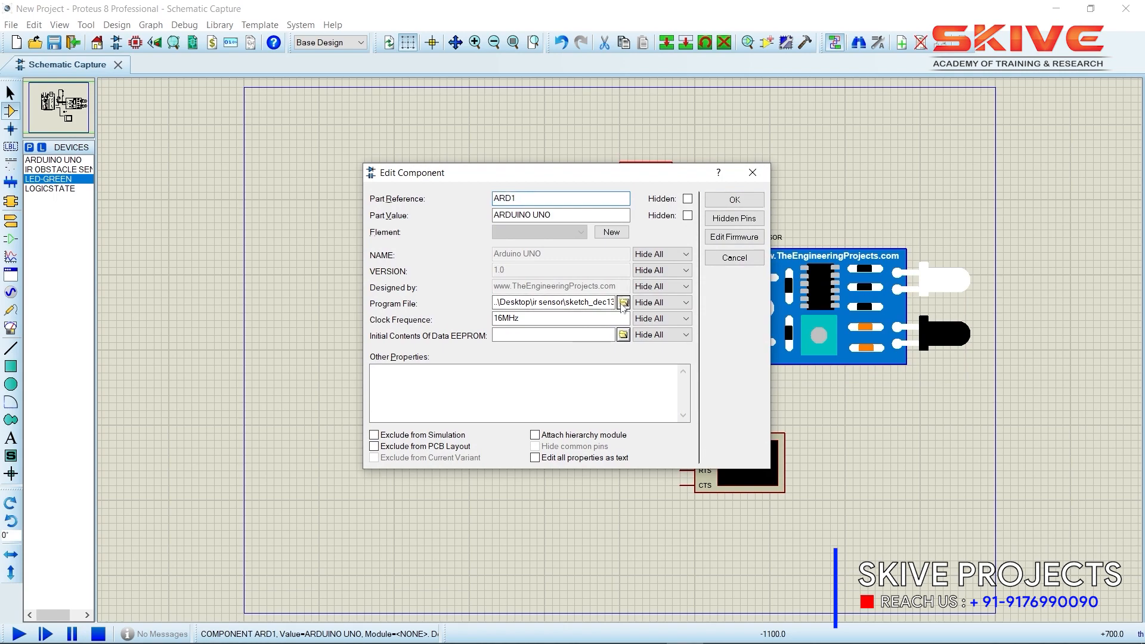
left_click(623, 303)
left_click(334, 263)
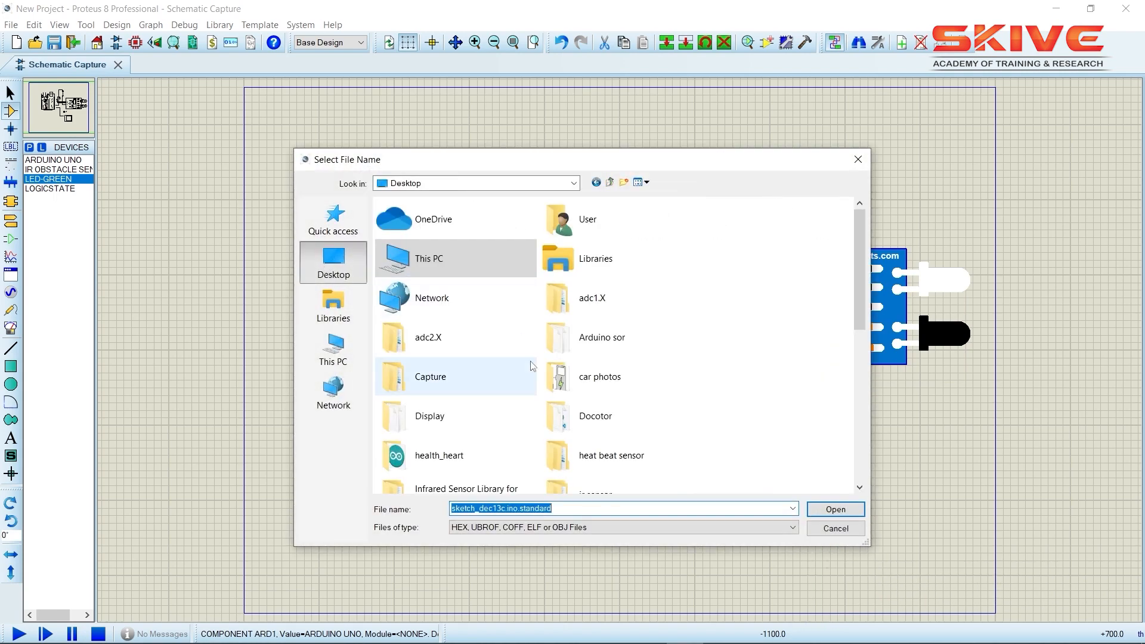
scroll(533, 366, "down", 4)
double_click(612, 351)
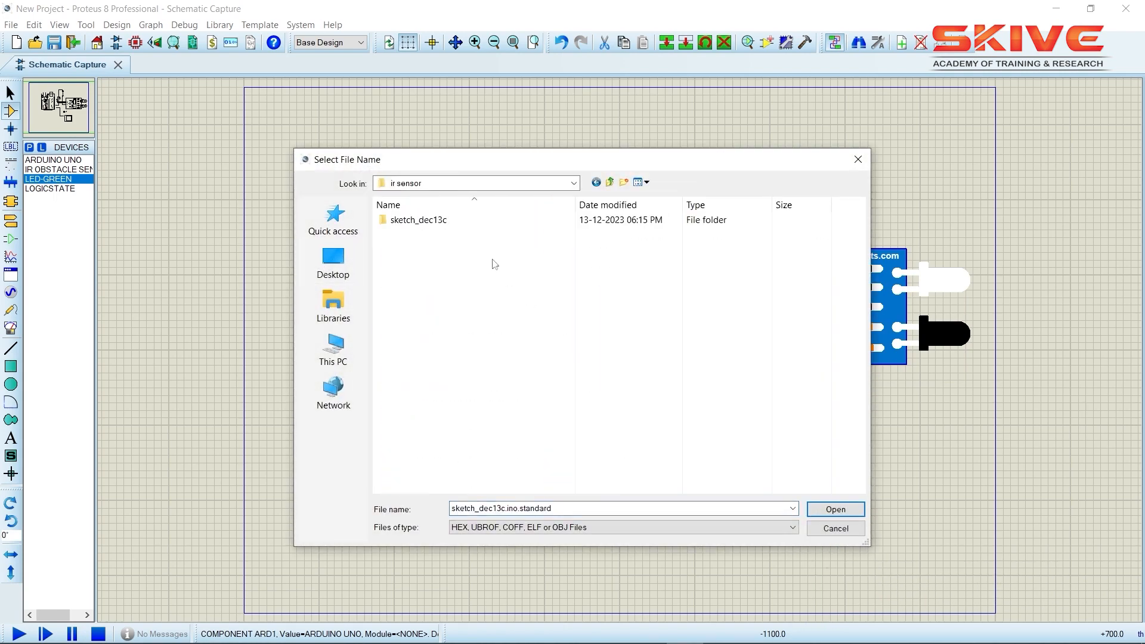
double_click(463, 221)
double_click(465, 227)
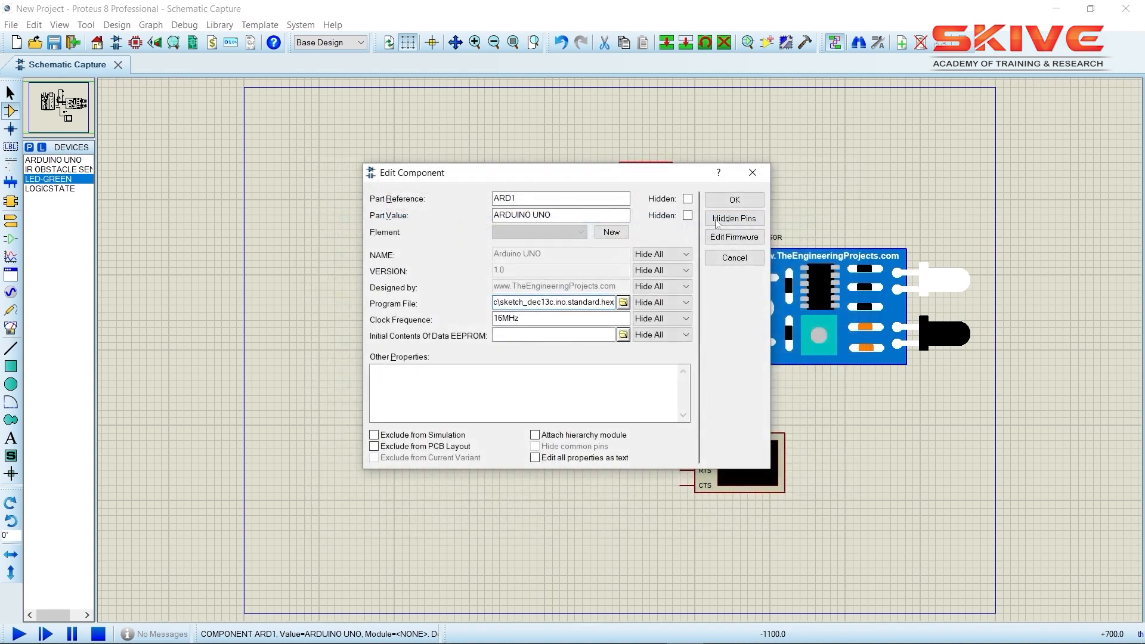
left_click(743, 199)
Step: Load InfraredSensorsTEP.HEX from the desktop's Infrared Sensor Library for Proteus folder as the IR obstacle sensor's program file
double_click(749, 285)
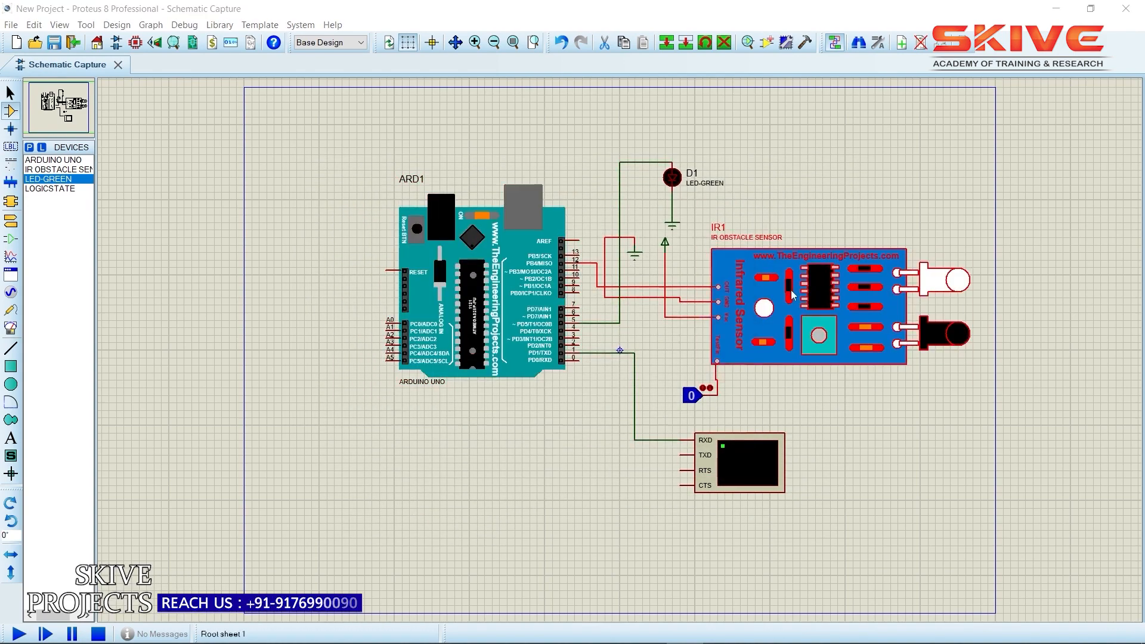
left_click(609, 287)
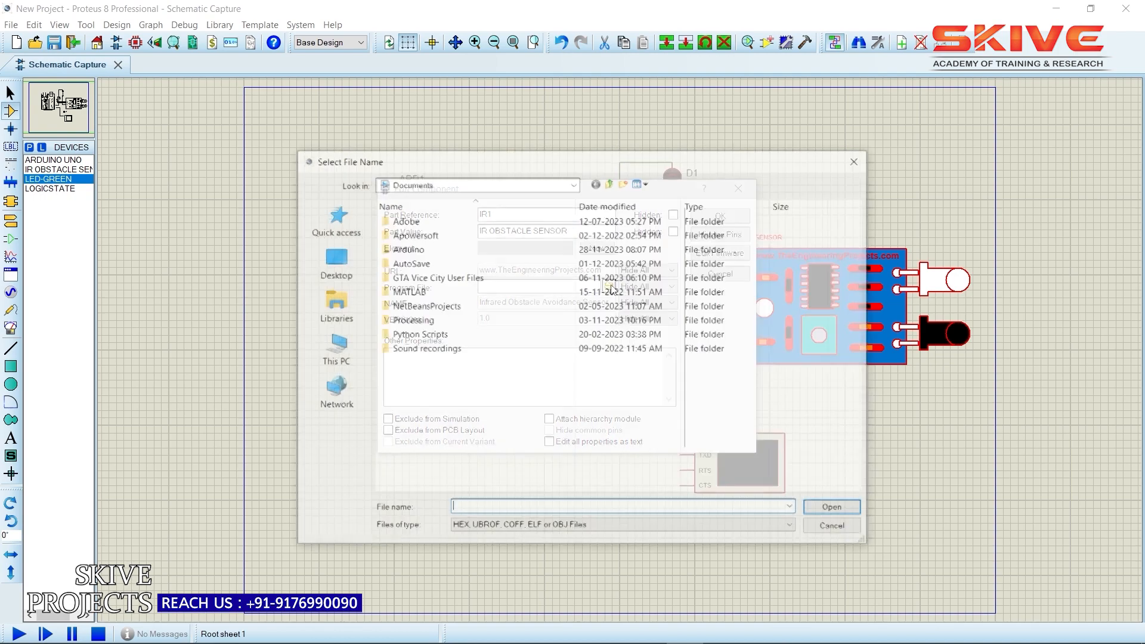
left_click(346, 273)
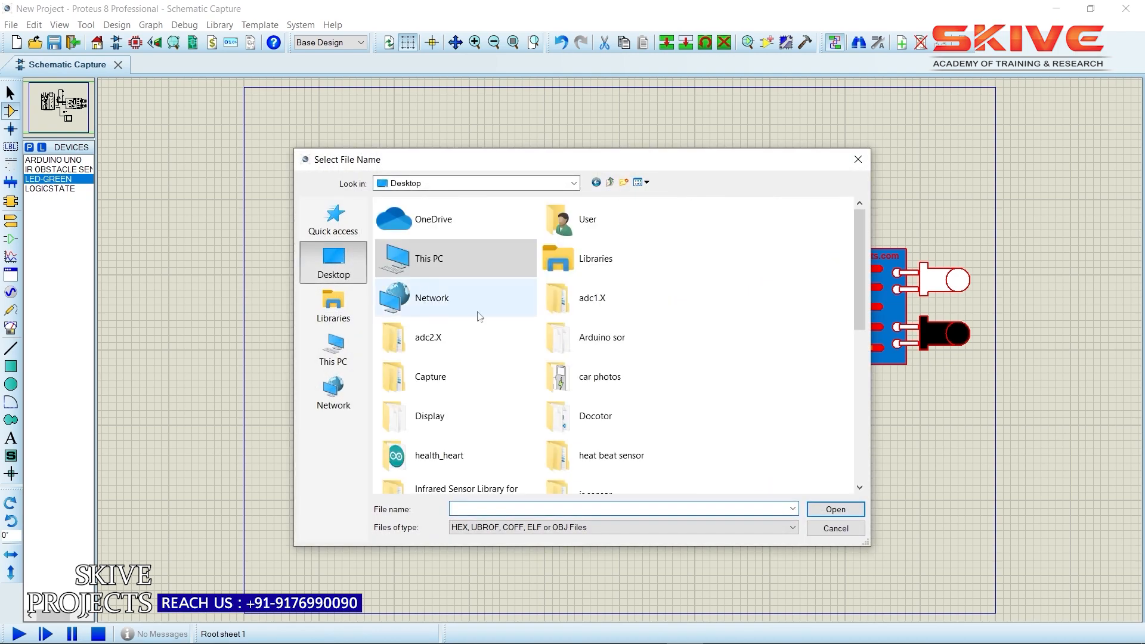
scroll(523, 316, "down", 3)
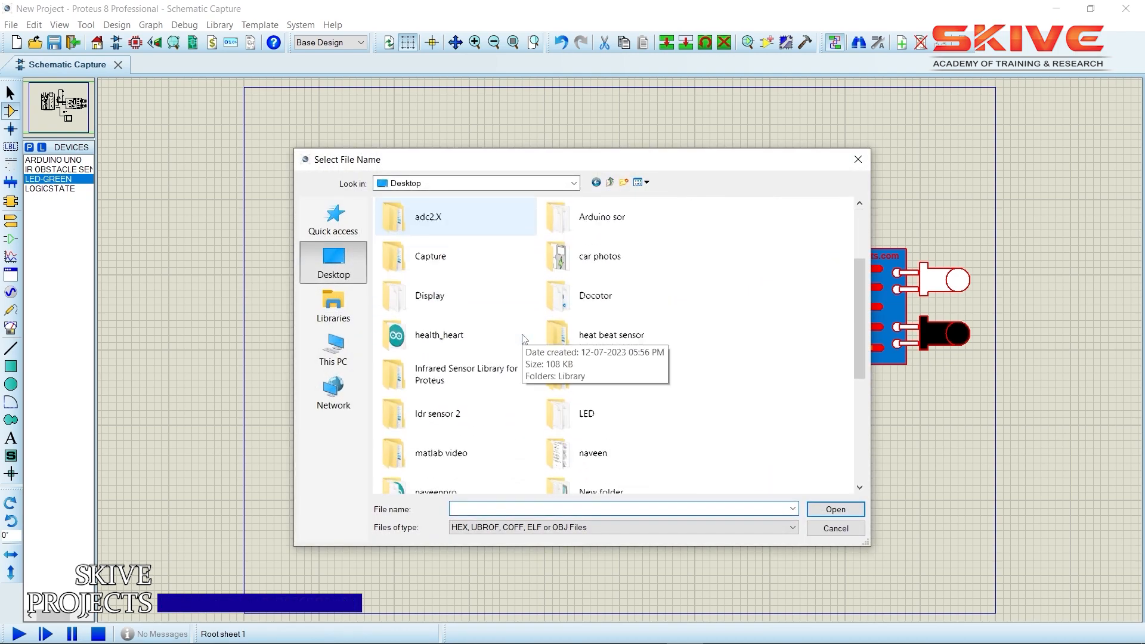
scroll(523, 339, "down", 3)
scroll(523, 338, "down", 1)
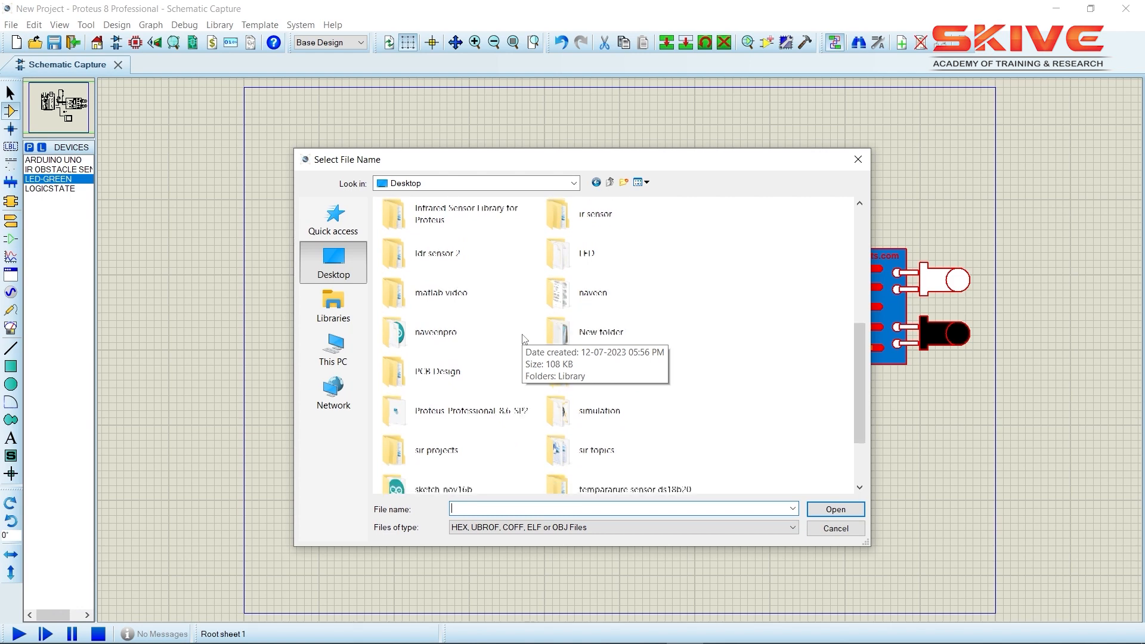
scroll(519, 334, "up", 1)
double_click(445, 240)
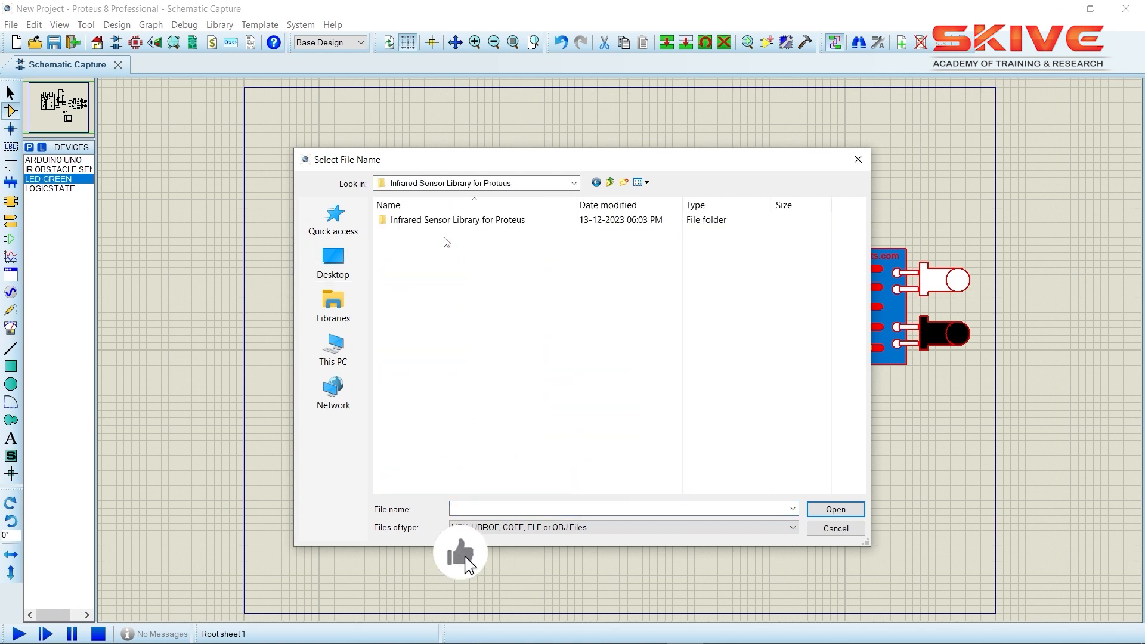
double_click(441, 220)
double_click(441, 221)
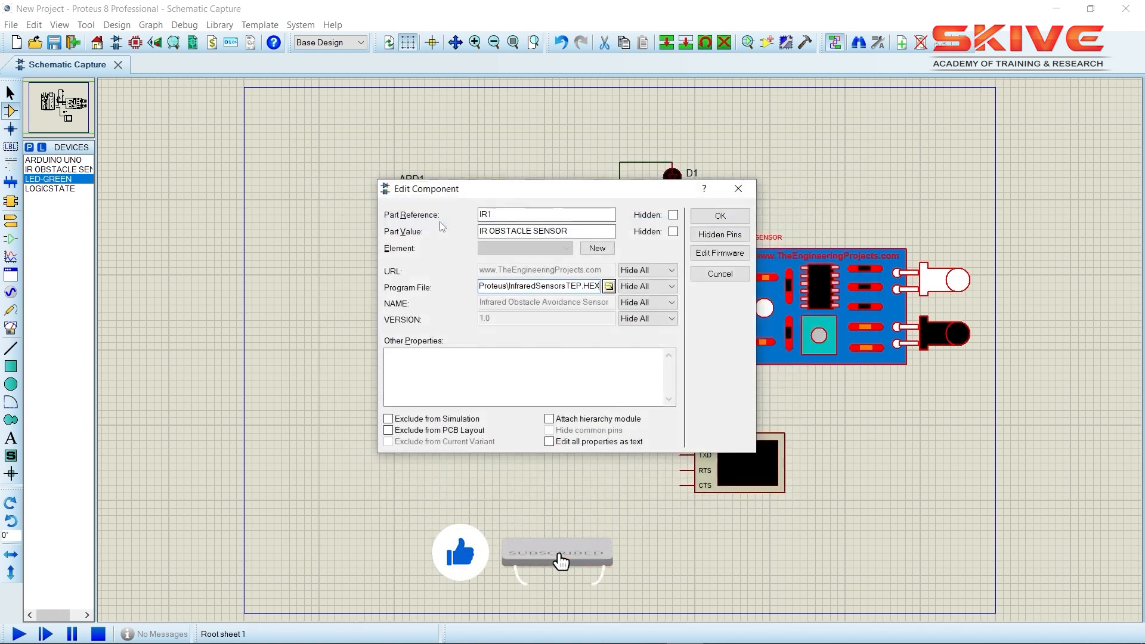
left_click(716, 217)
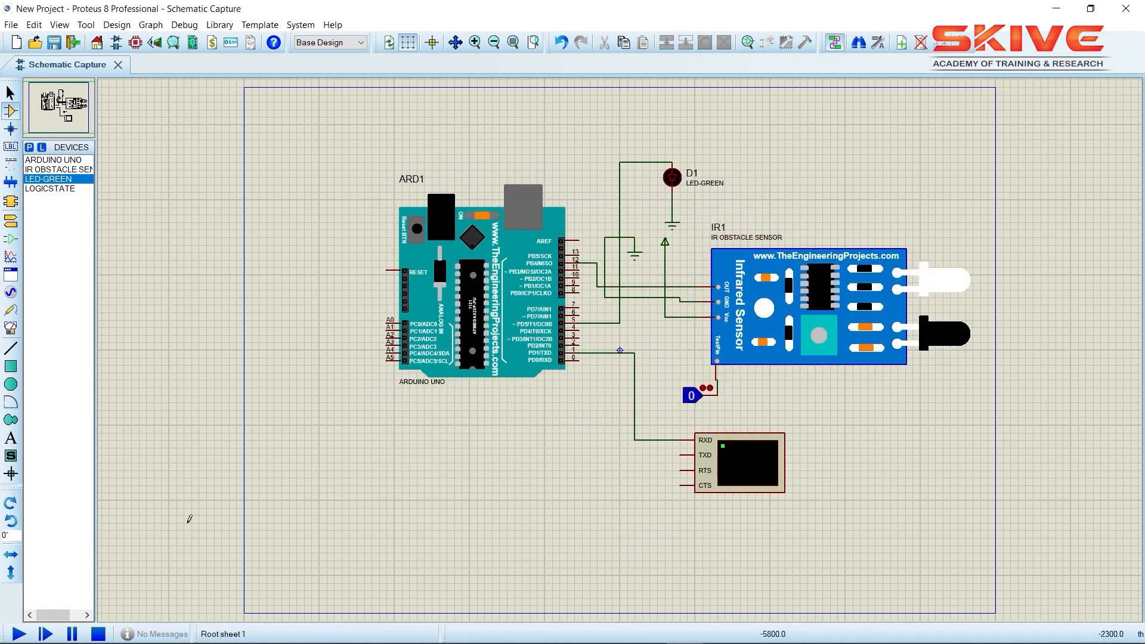
Step: Run the simulation, switch the sensor's logic state between 1 and 0 twice to test the LED and virtual terminal, and stop it
left_click(19, 634)
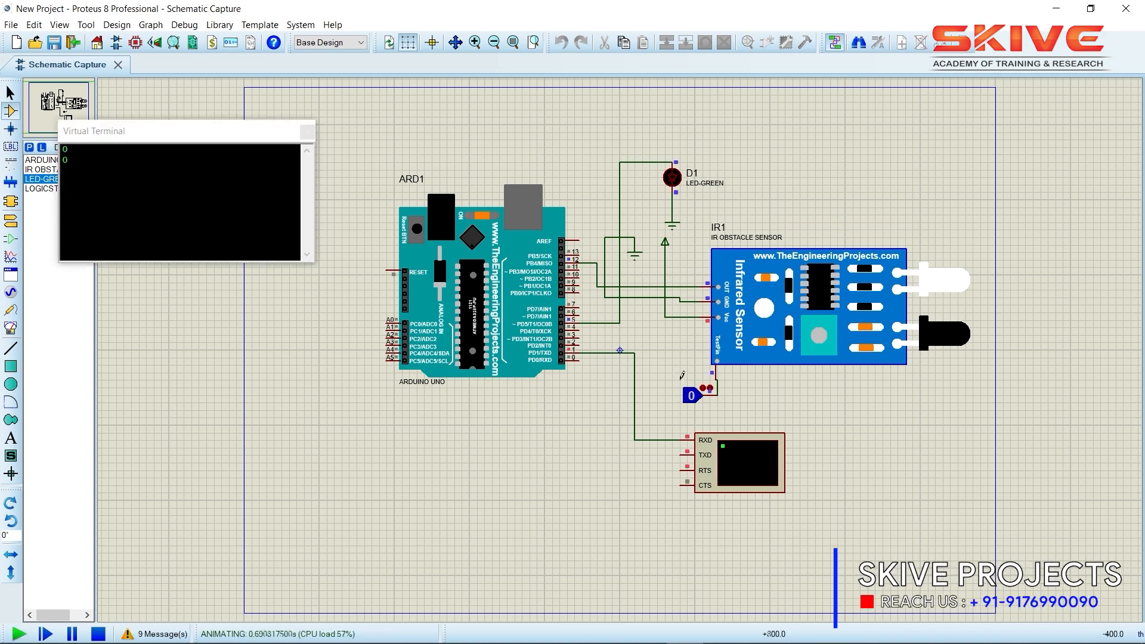
left_click(691, 397)
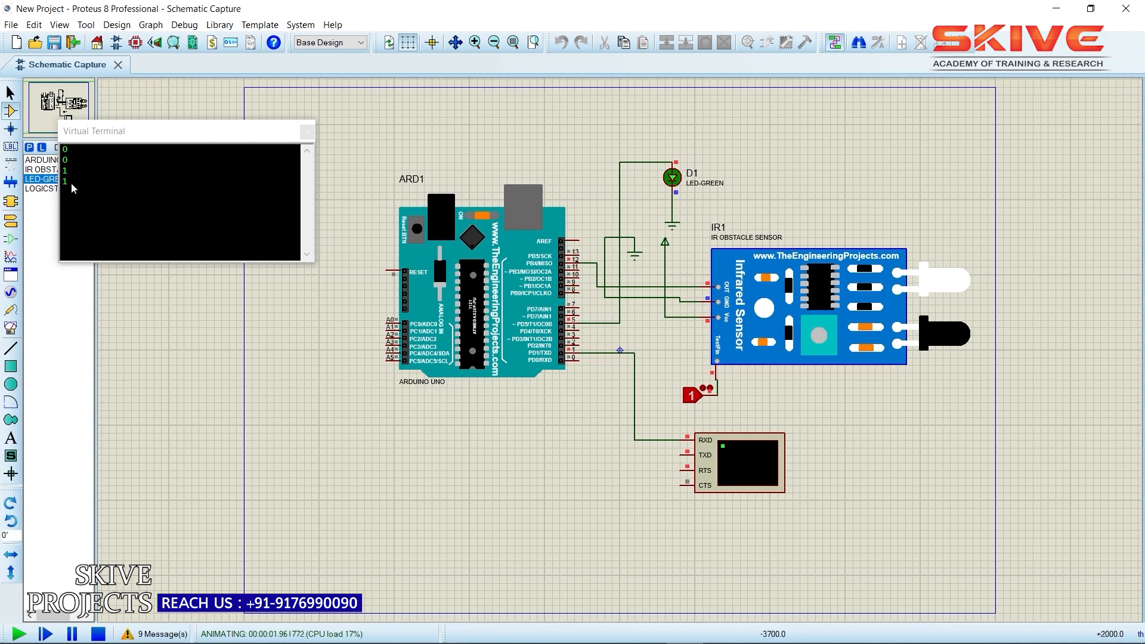
left_click(693, 396)
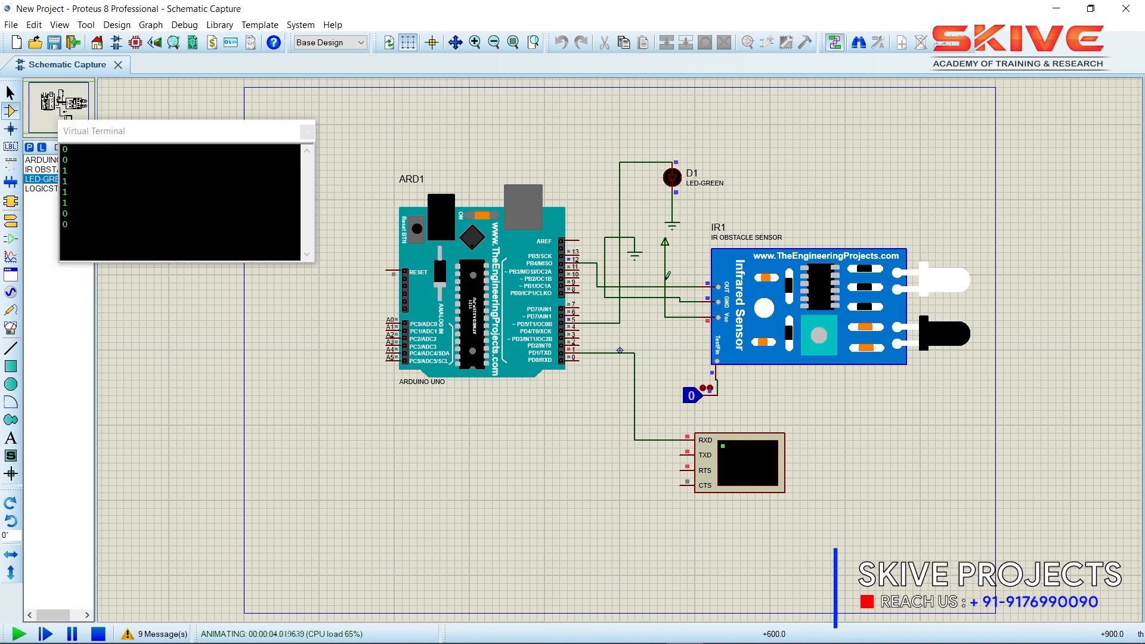
left_click(691, 395)
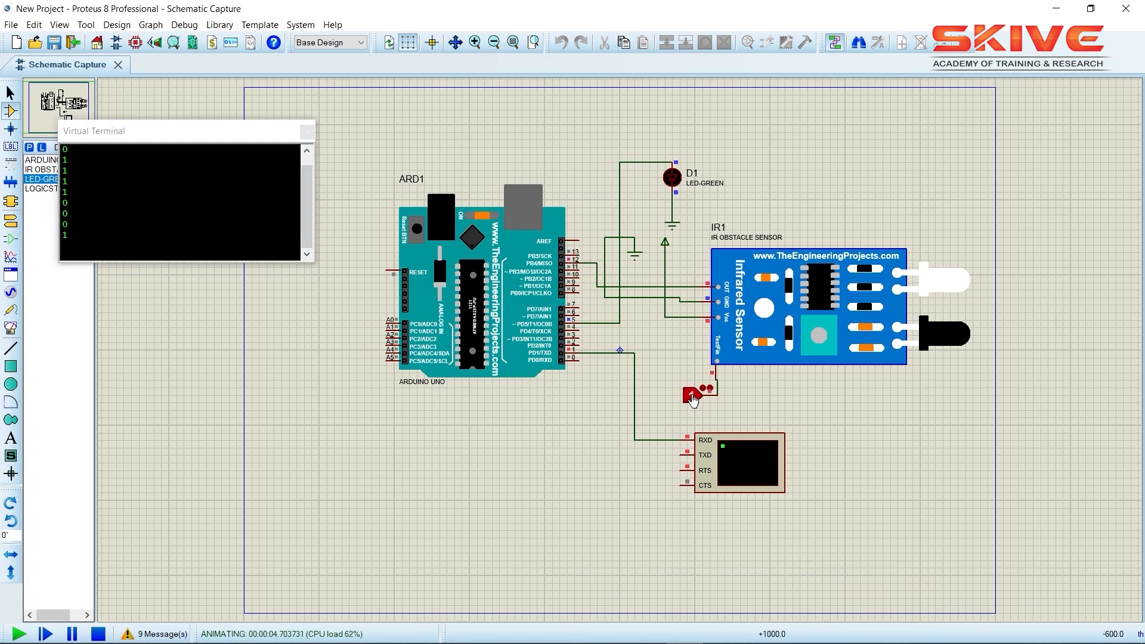
left_click(692, 396)
left_click(98, 634)
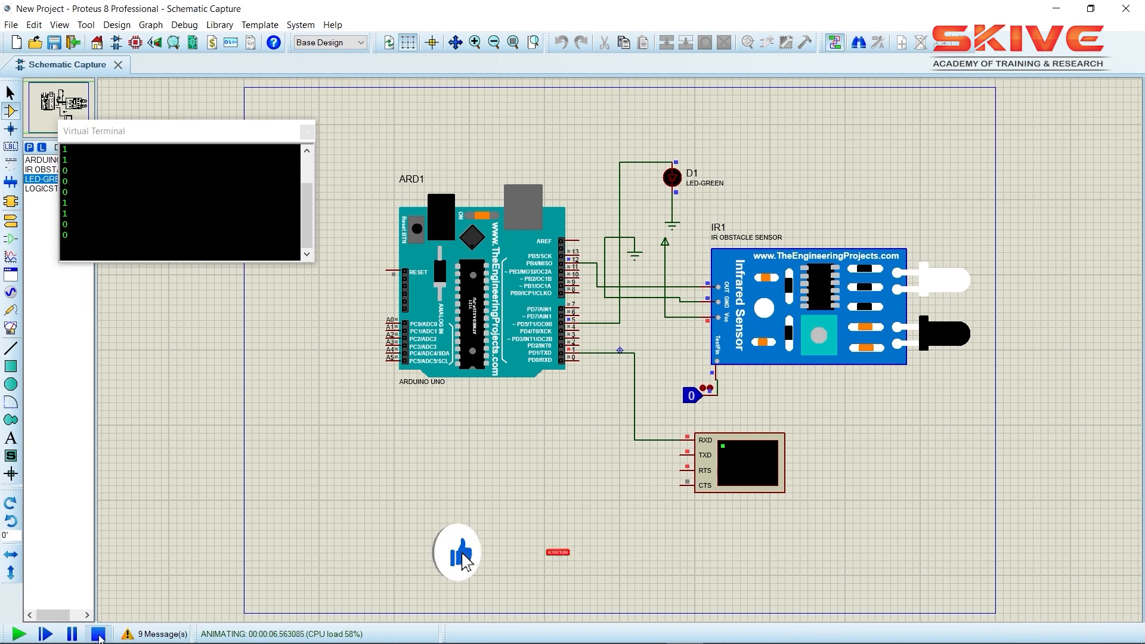